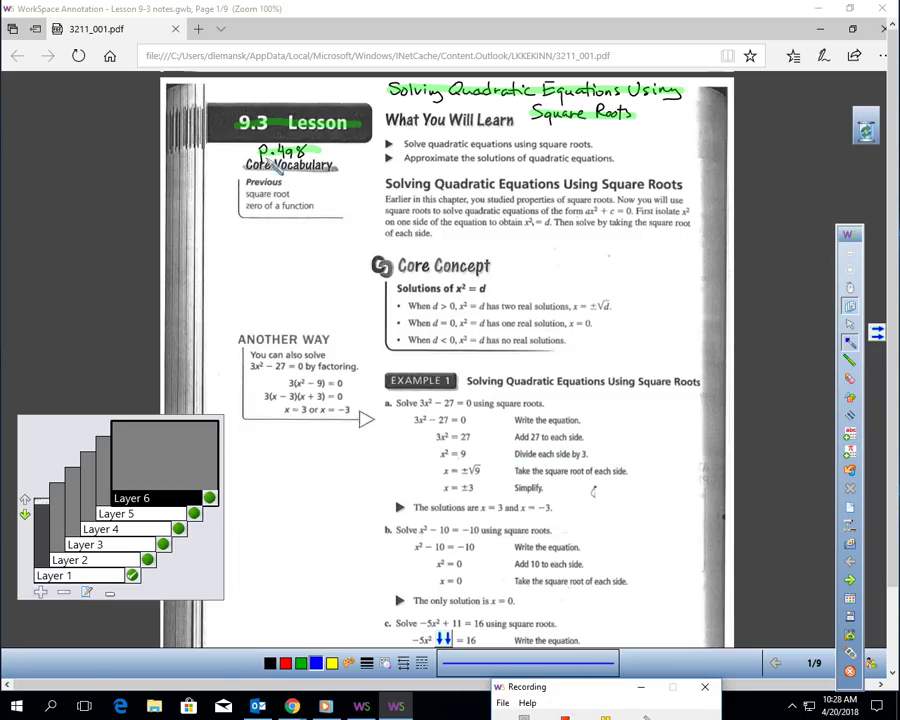
Reveal Layers 2 through 6 on page 1 to show the lesson's highlights and handwritten notes, keeping the floating windows clear of the page.
drag(586, 688, 590, 659)
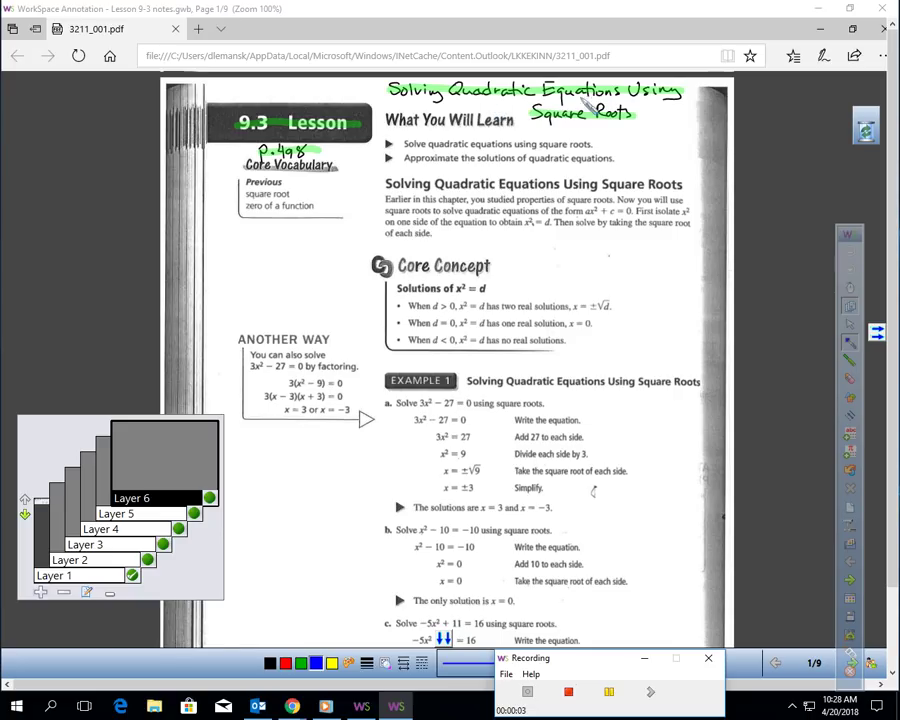
click(149, 560)
drag(215, 590, 199, 631)
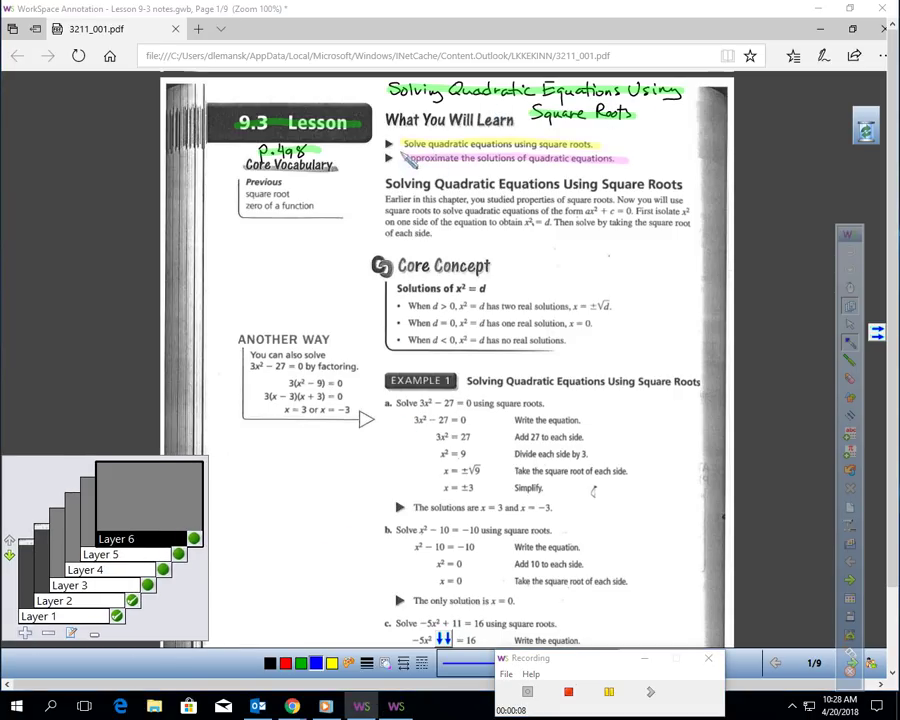
click(148, 586)
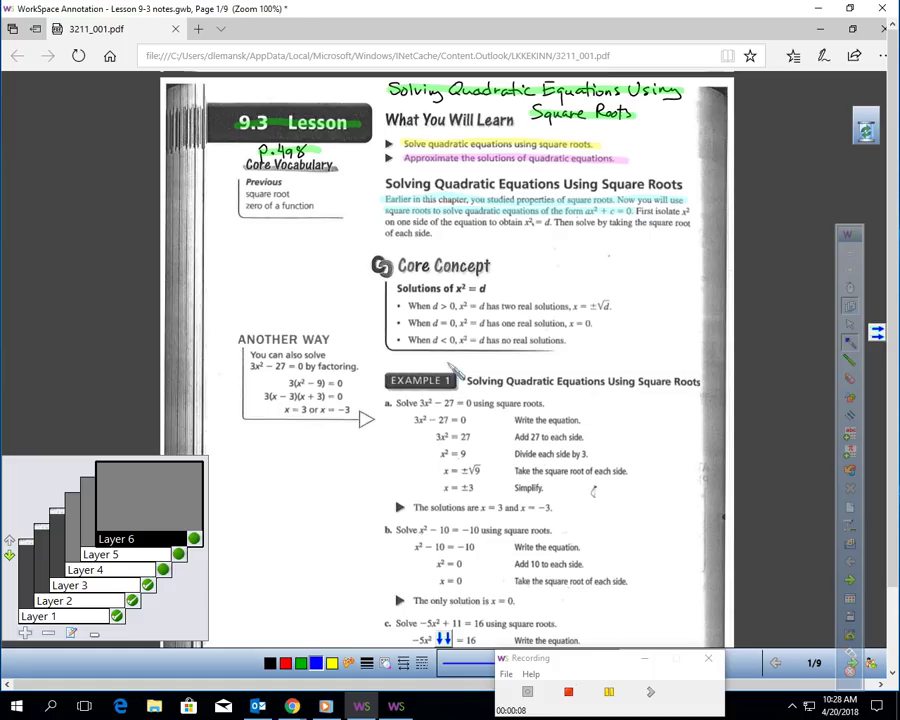
click(163, 569)
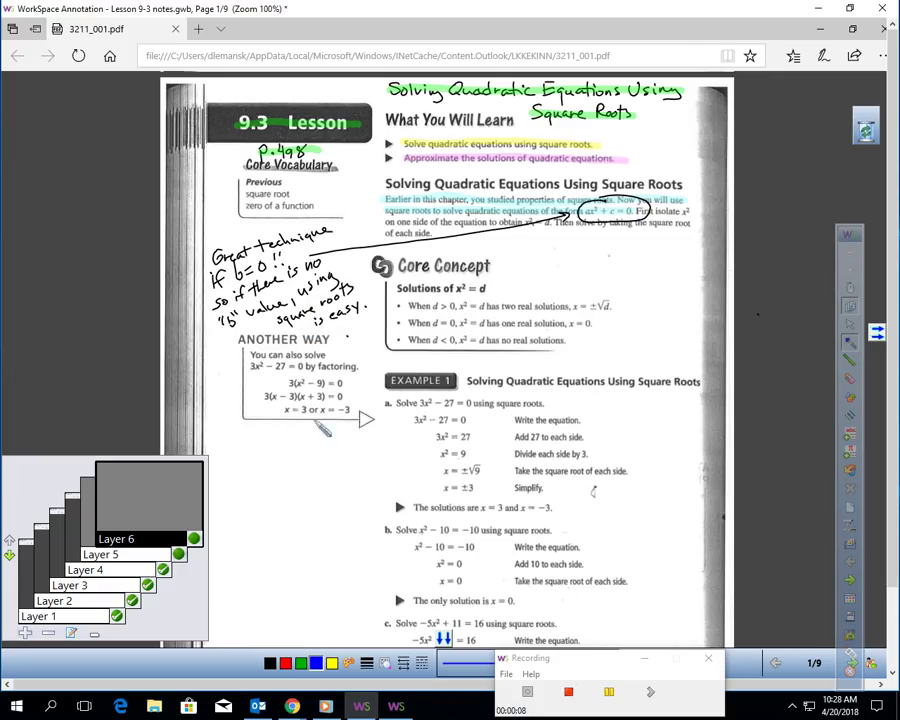
click(179, 553)
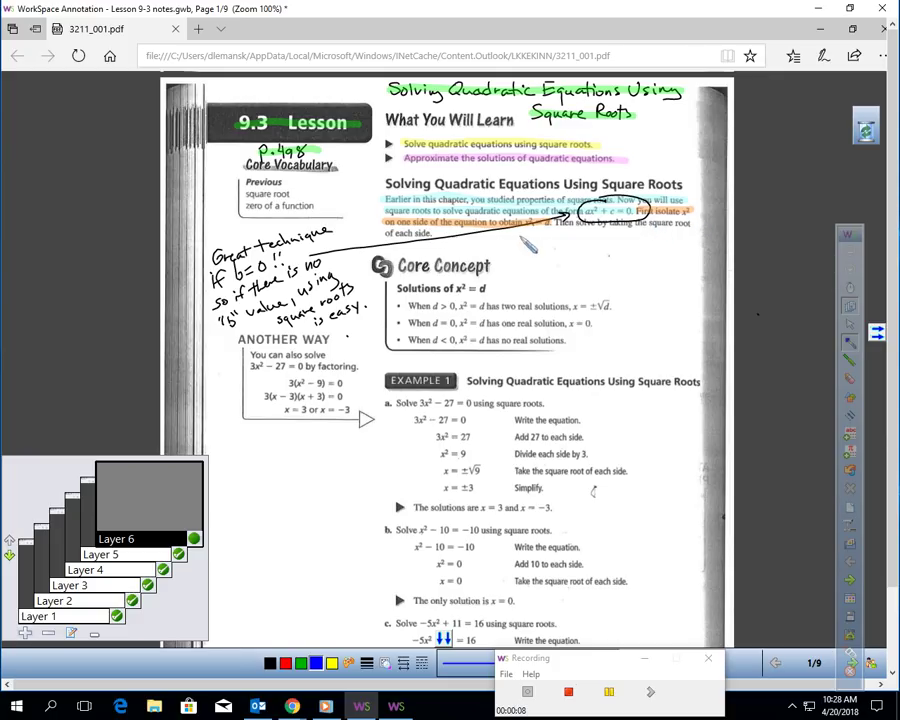
click(194, 540)
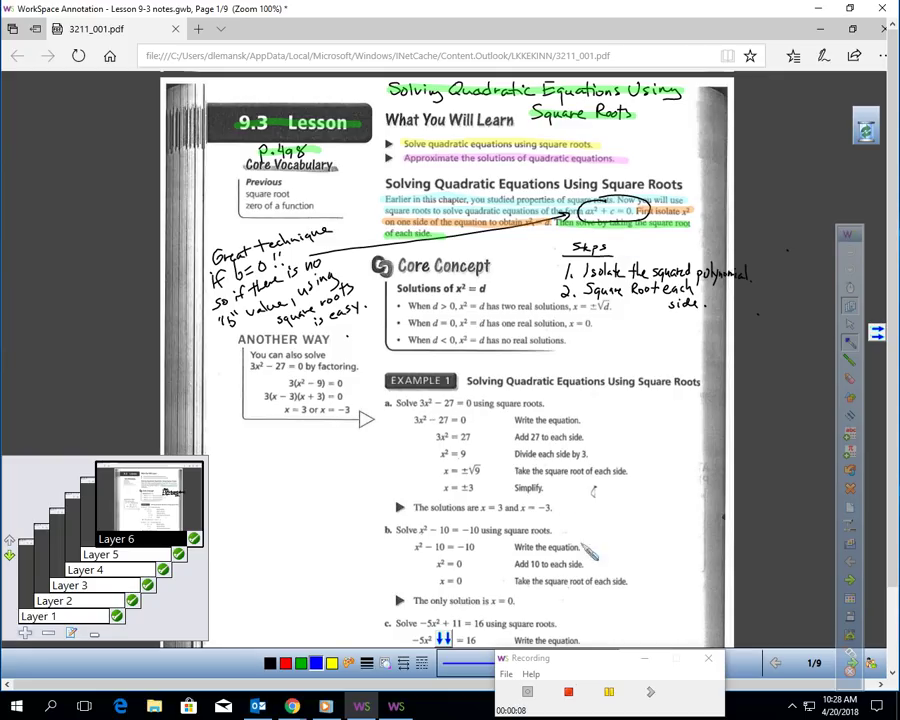
Go to page 2 and reveal Layers 2 through 5 over the Core Concept box.
click(849, 581)
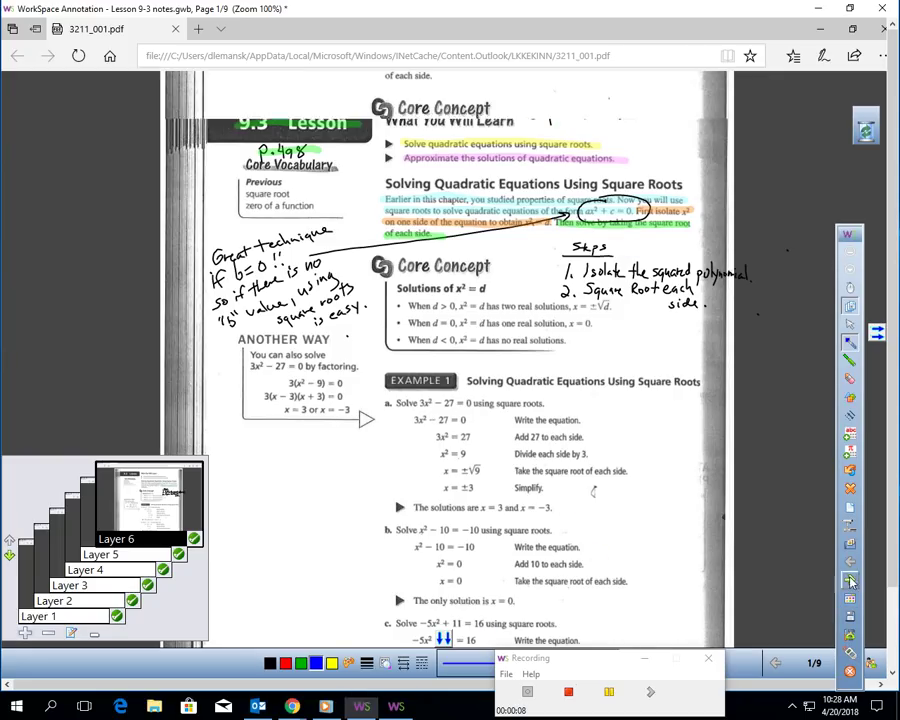
click(133, 600)
click(147, 586)
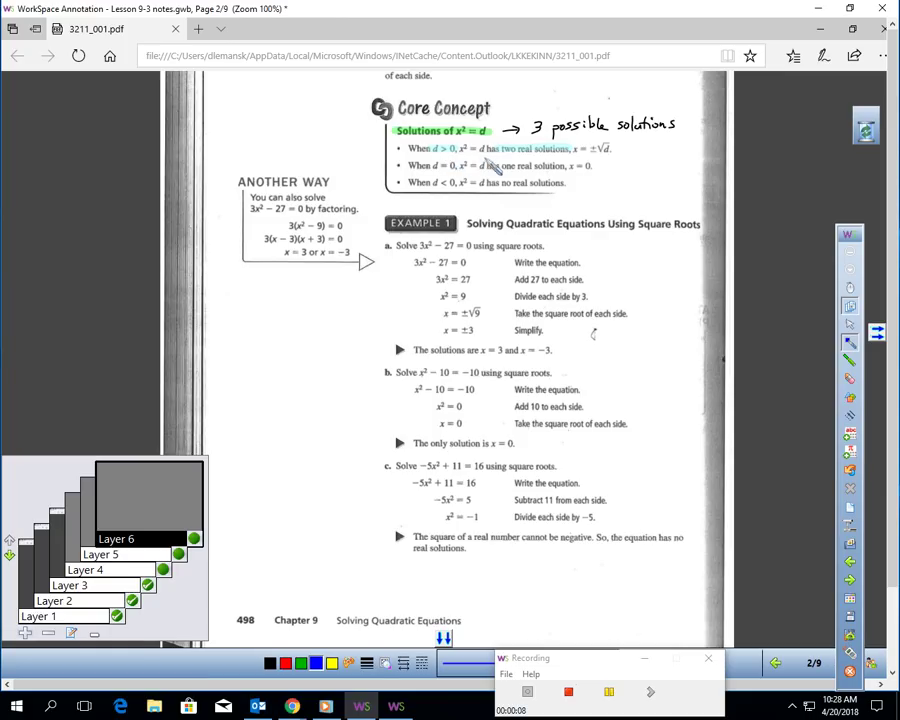
click(163, 569)
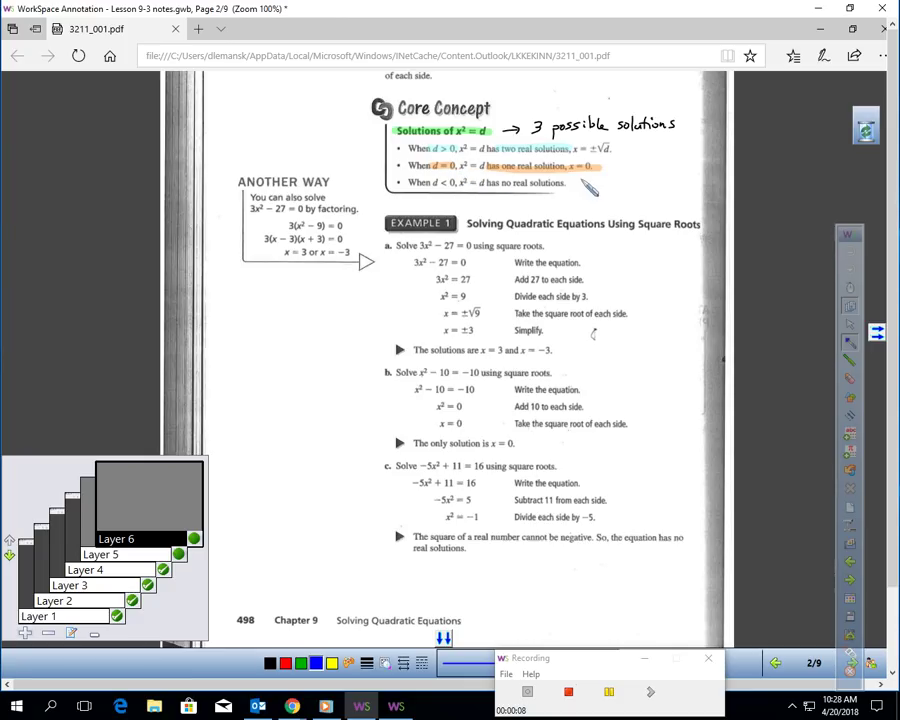
click(179, 555)
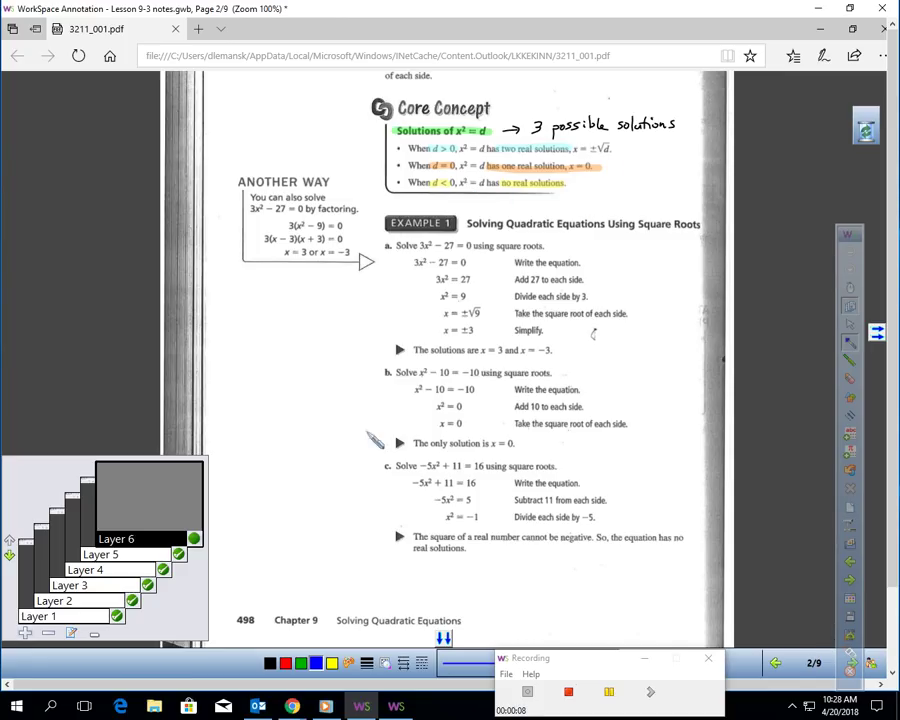
On Layer 5, draw an arrow at "no real solutions" and handwrite the example x² = −4 beside it.
click(152, 548)
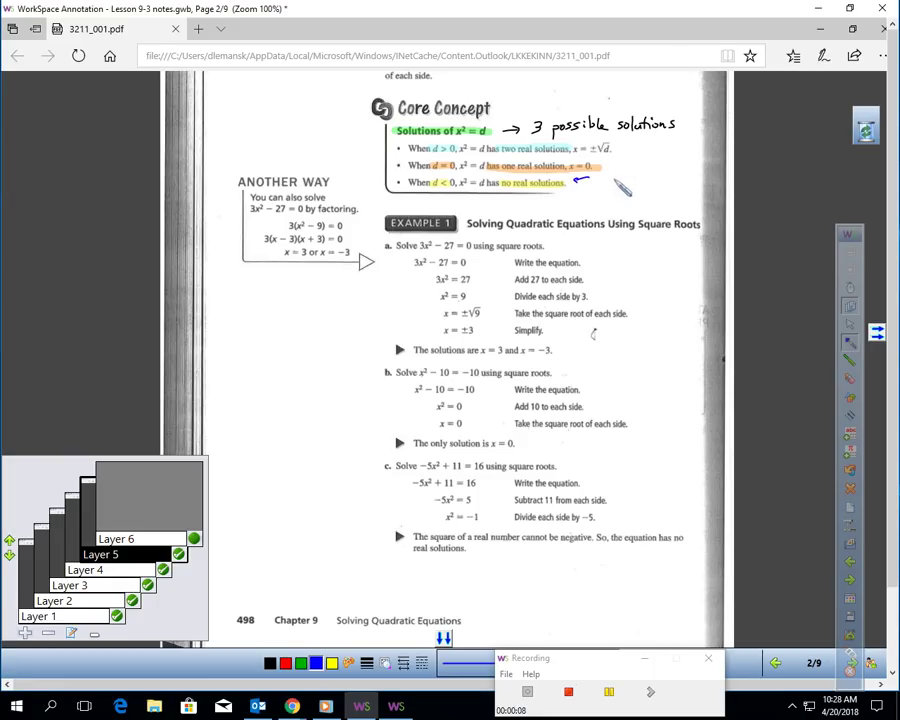
mouse_move(612, 179)
mouse_down()
mouse_move(619, 190)
mouse_move(611, 190)
mouse_move(641, 182)
mouse_up()
drag(633, 187, 655, 184)
mouse_move(661, 180)
mouse_down()
mouse_move(661, 192)
mouse_move(668, 184)
mouse_up()
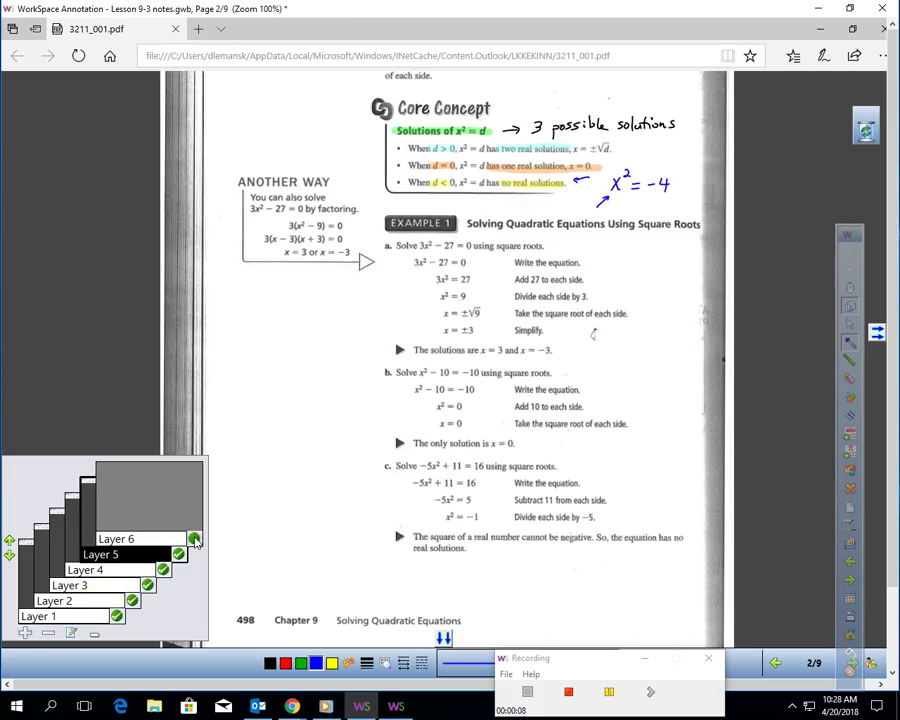
On page 2's Layer 6, annotate Example 1a with +27, division by 3 and radicals on both sides, then circle x = ±3 and underline both solutions.
click(849, 580)
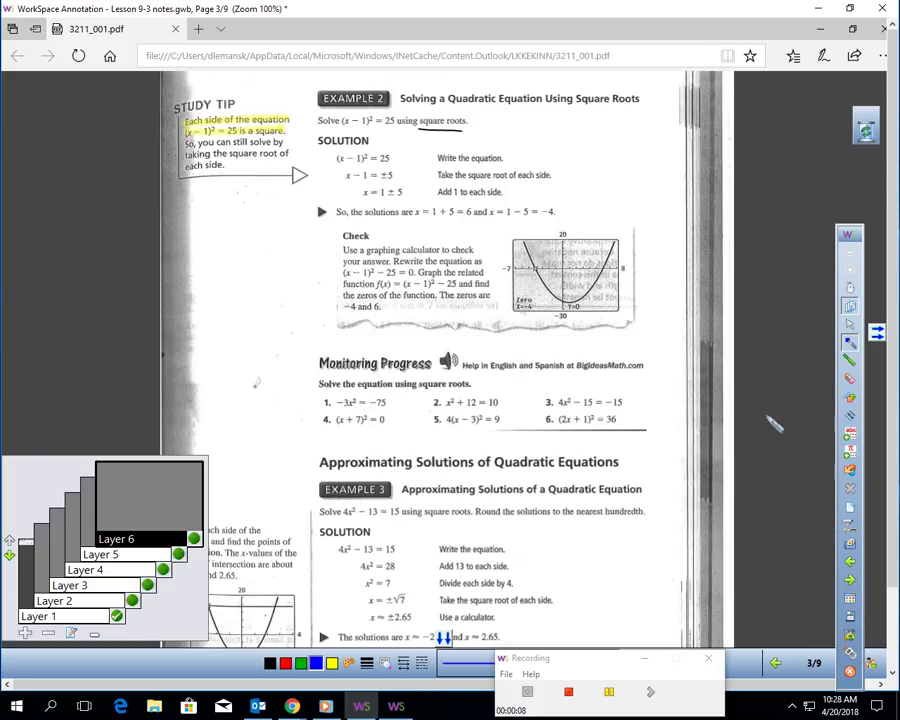
click(849, 562)
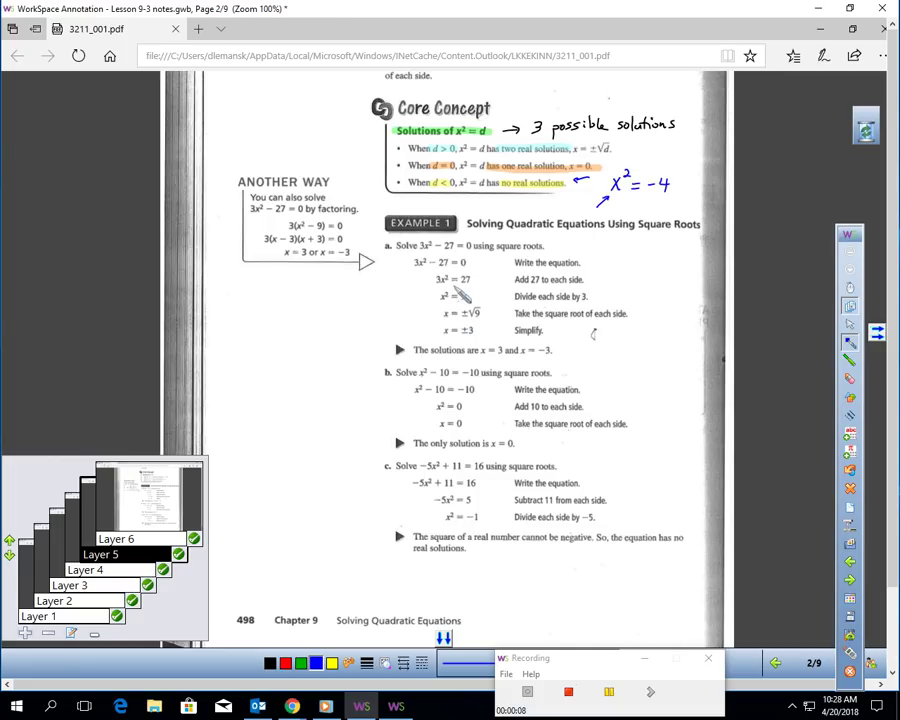
click(849, 343)
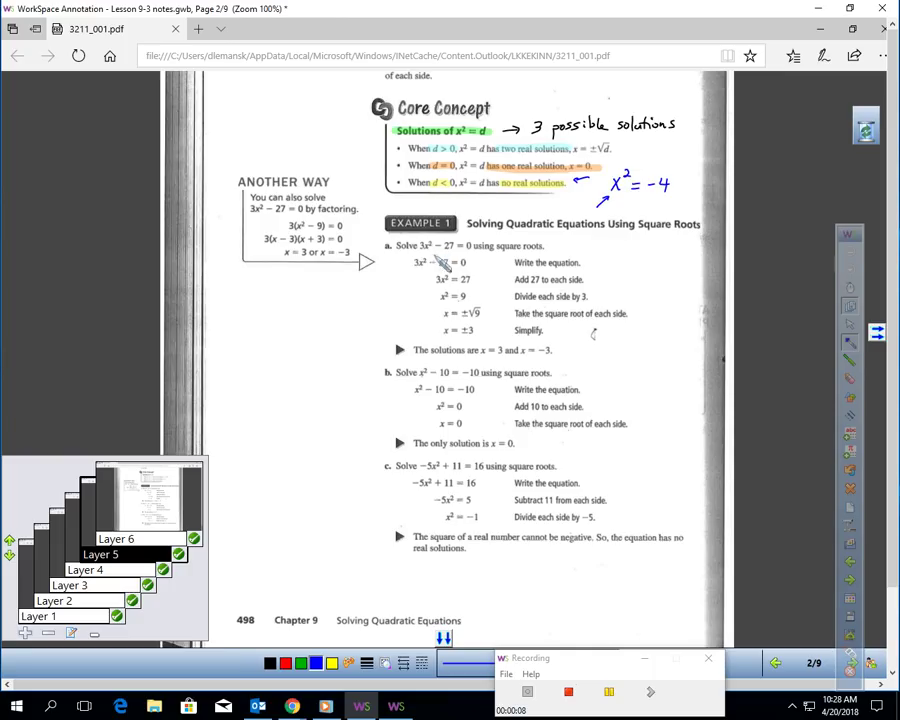
click(176, 537)
click(433, 267)
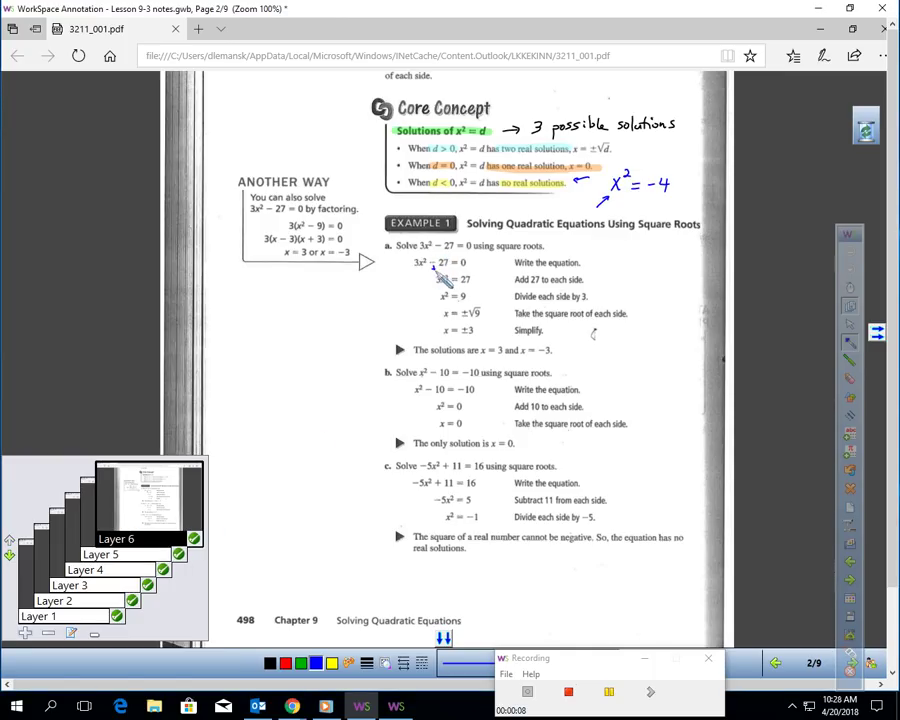
drag(441, 265, 459, 268)
drag(456, 265, 464, 270)
drag(465, 264, 467, 271)
drag(437, 284, 469, 285)
drag(436, 293, 469, 288)
mouse_move(486, 338)
mouse_down()
mouse_move(503, 356)
mouse_move(552, 356)
mouse_up()
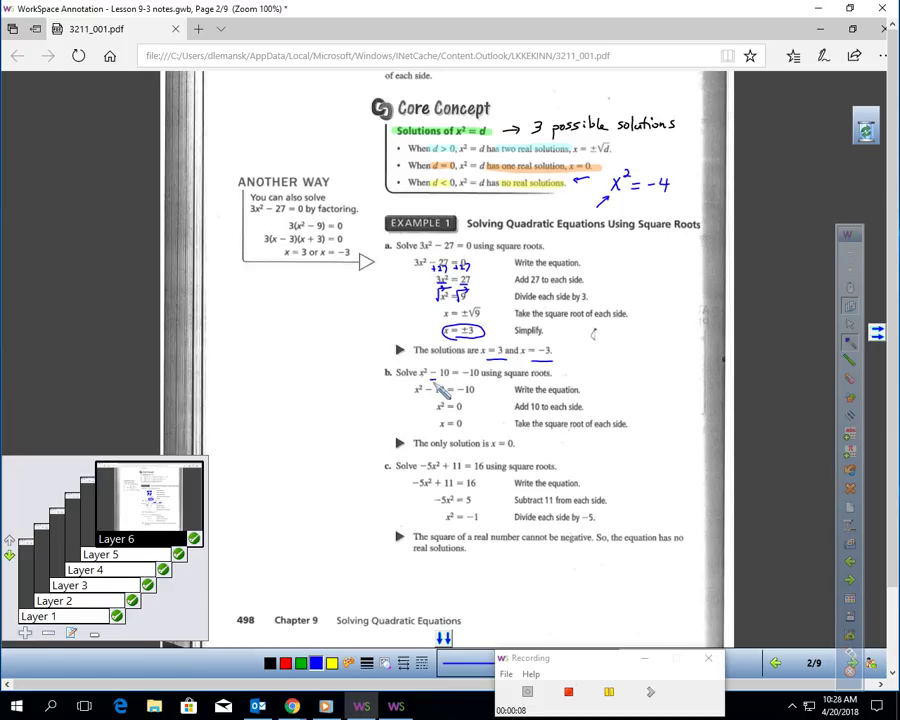
Annotate Example 1b with +10 and radicals on both sides, and underline the solution x = 0.
drag(433, 376, 433, 383)
drag(439, 376, 473, 383)
mouse_move(434, 411)
mouse_down()
mouse_move(441, 401)
mouse_move(461, 402)
mouse_up()
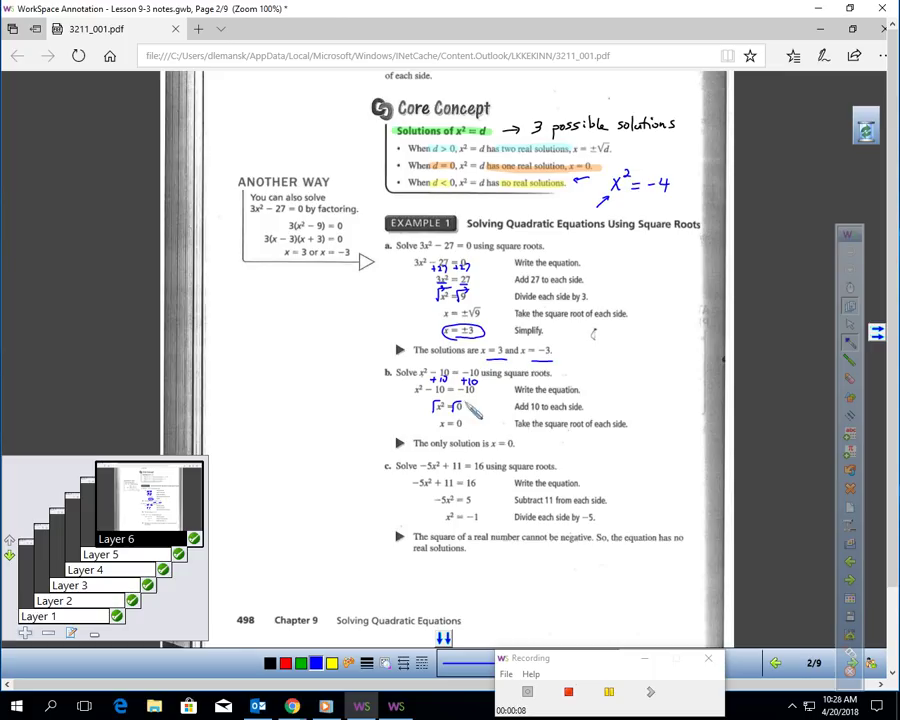
drag(487, 452, 522, 451)
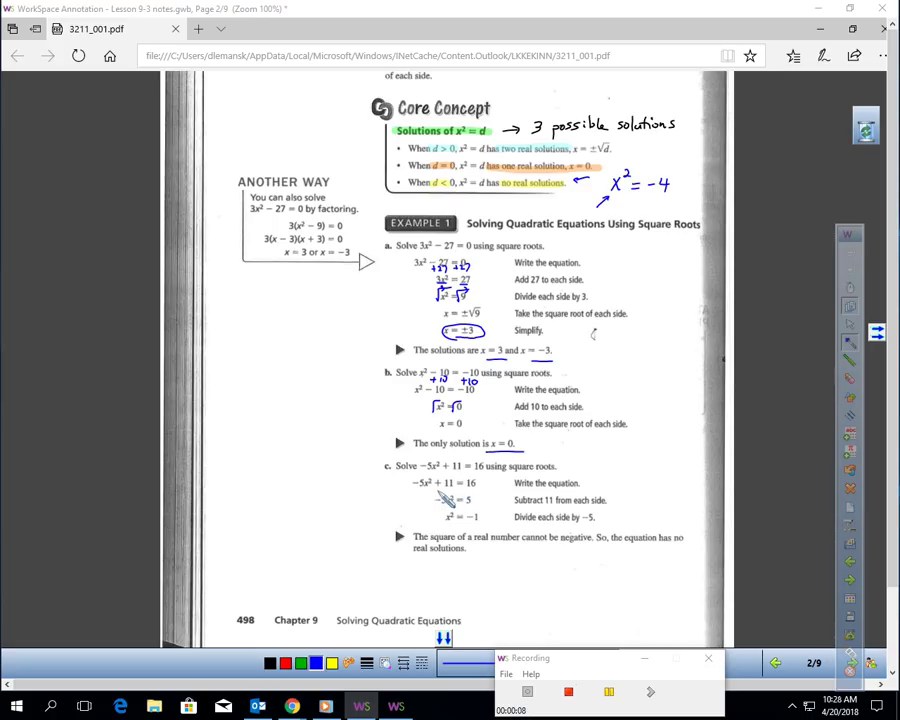
Annotate Example 1c with −11 and division by −5 on both sides, circle x² = −1, and underline the conclusion below it.
drag(438, 490, 449, 492)
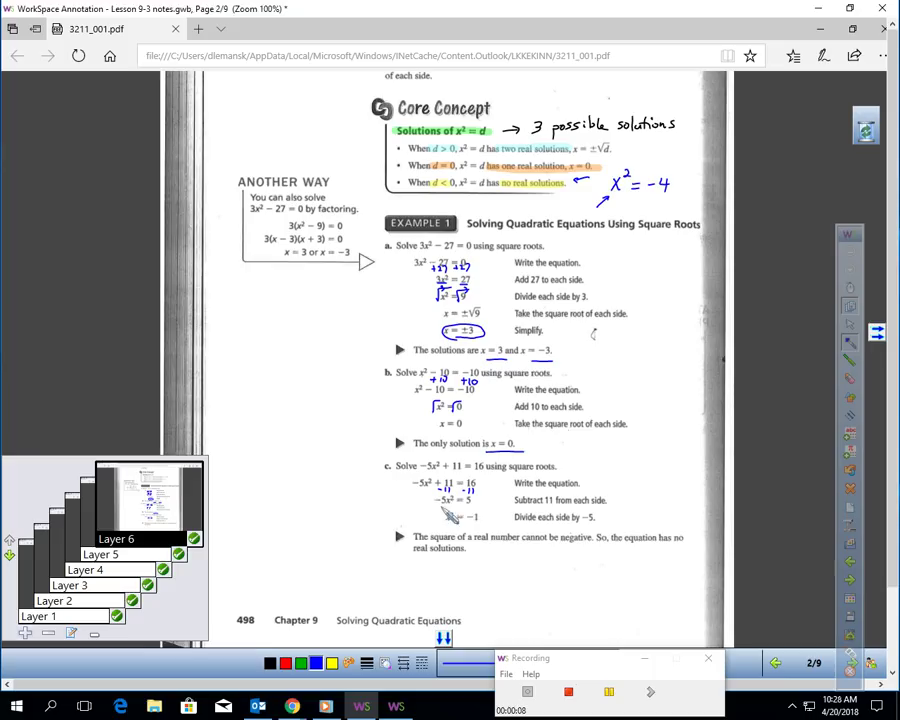
drag(441, 507, 471, 505)
drag(462, 509, 467, 512)
drag(468, 507, 473, 507)
mouse_move(484, 519)
mouse_down()
mouse_move(462, 507)
mouse_move(494, 517)
mouse_move(449, 527)
mouse_up()
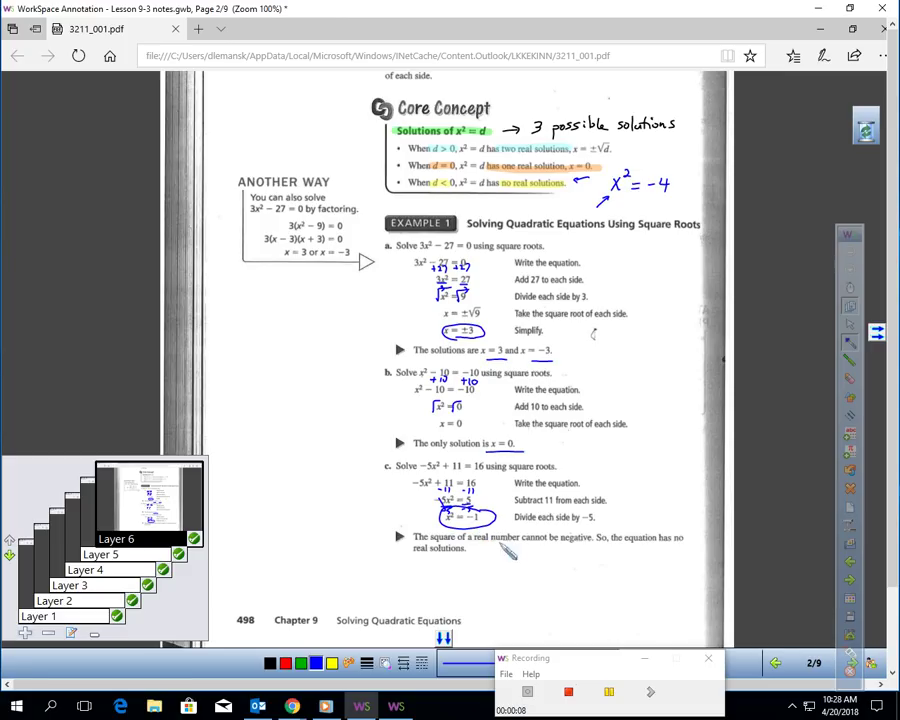
drag(490, 547, 575, 548)
mouse_move(470, 536)
mouse_down()
mouse_move(398, 548)
mouse_move(472, 533)
mouse_up()
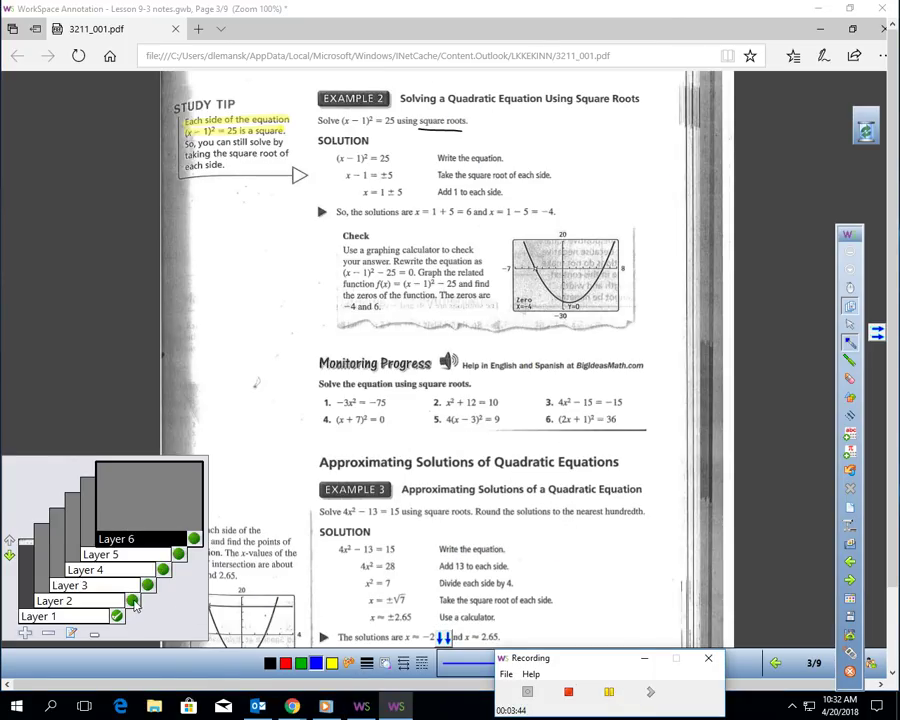
Reveal Layers 2 through 6 on page 3 to show the handwritten solution of (x − 1)² = 25.
click(132, 601)
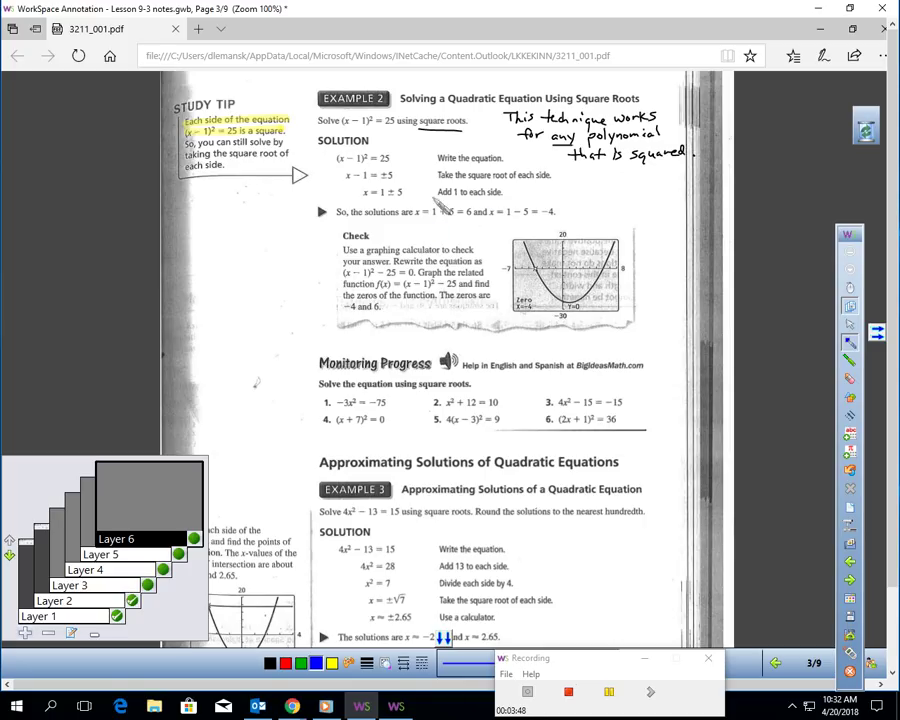
click(148, 586)
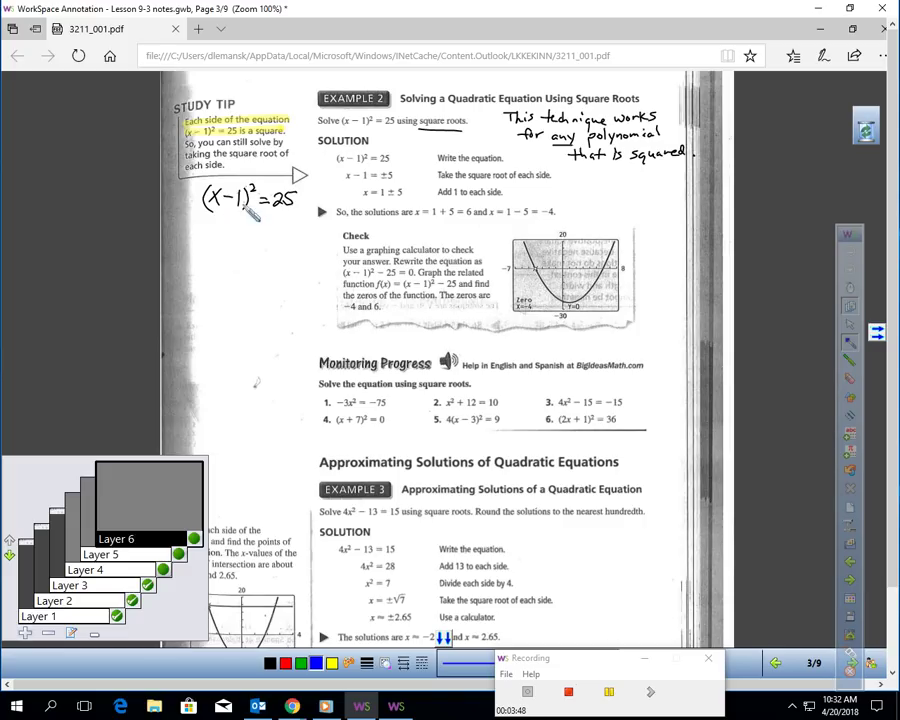
click(163, 570)
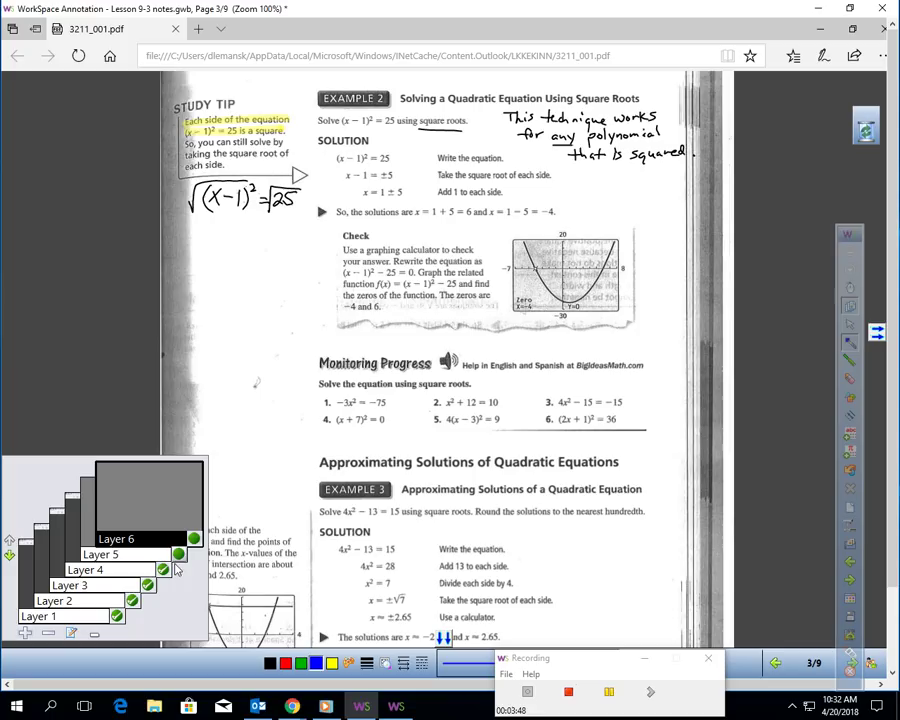
click(179, 555)
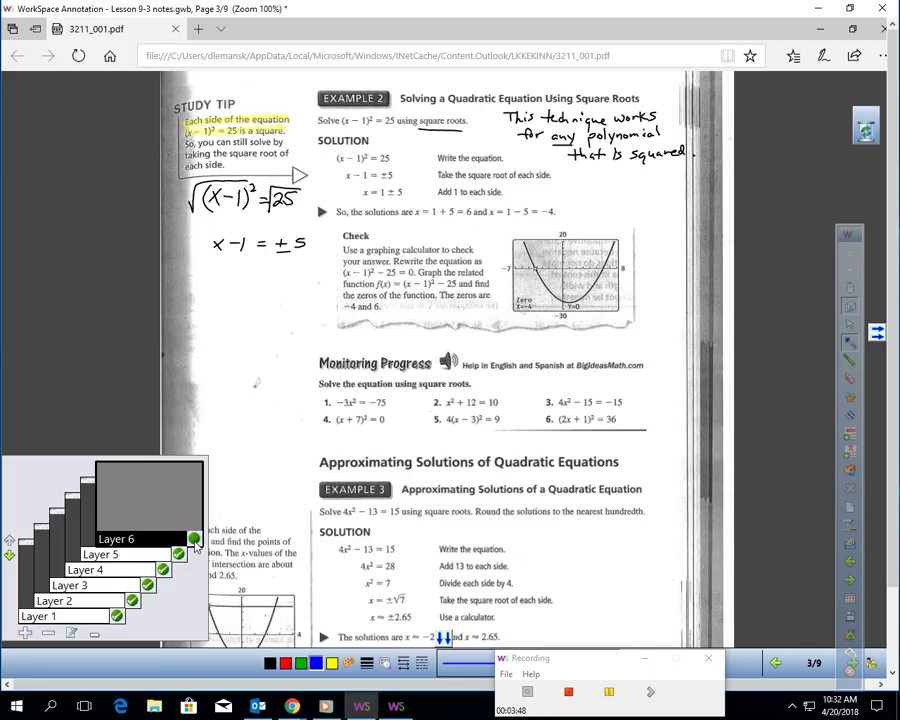
click(195, 541)
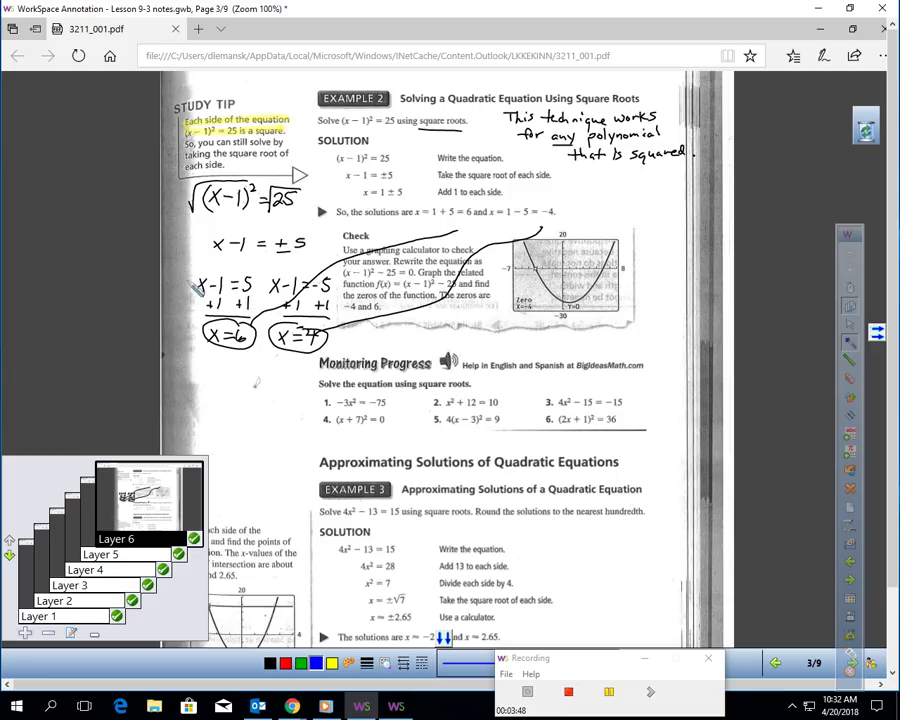
Box the handwritten equations x − 1 = 5 and x − 1 = −5, underline the solutions 6 and −4, and circle (x − 1)² in Example 2.
mouse_move(188, 285)
mouse_down()
mouse_move(215, 298)
mouse_move(260, 290)
mouse_move(185, 268)
mouse_up()
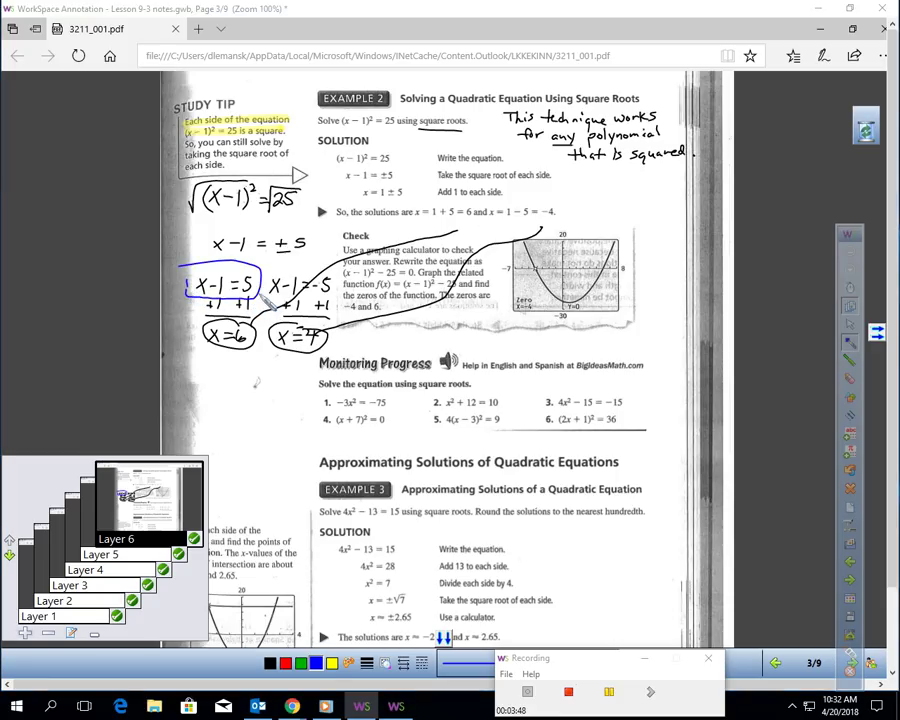
mouse_move(268, 273)
mouse_down()
mouse_move(277, 298)
mouse_move(330, 297)
mouse_move(332, 271)
mouse_up()
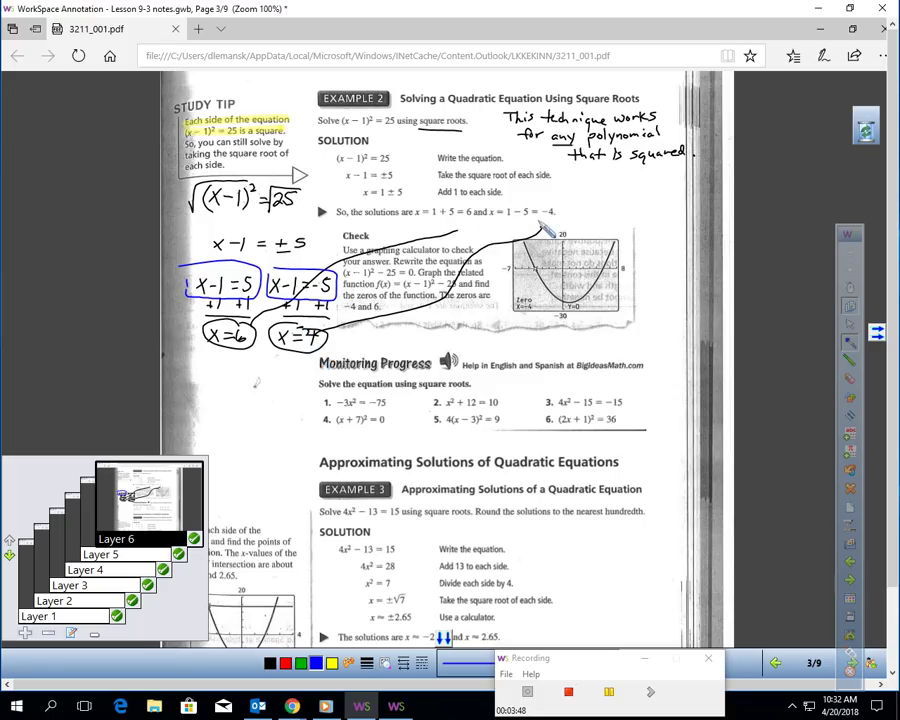
drag(475, 219, 462, 220)
drag(556, 223, 543, 224)
mouse_move(377, 131)
mouse_down()
mouse_move(378, 122)
mouse_move(352, 121)
mouse_up()
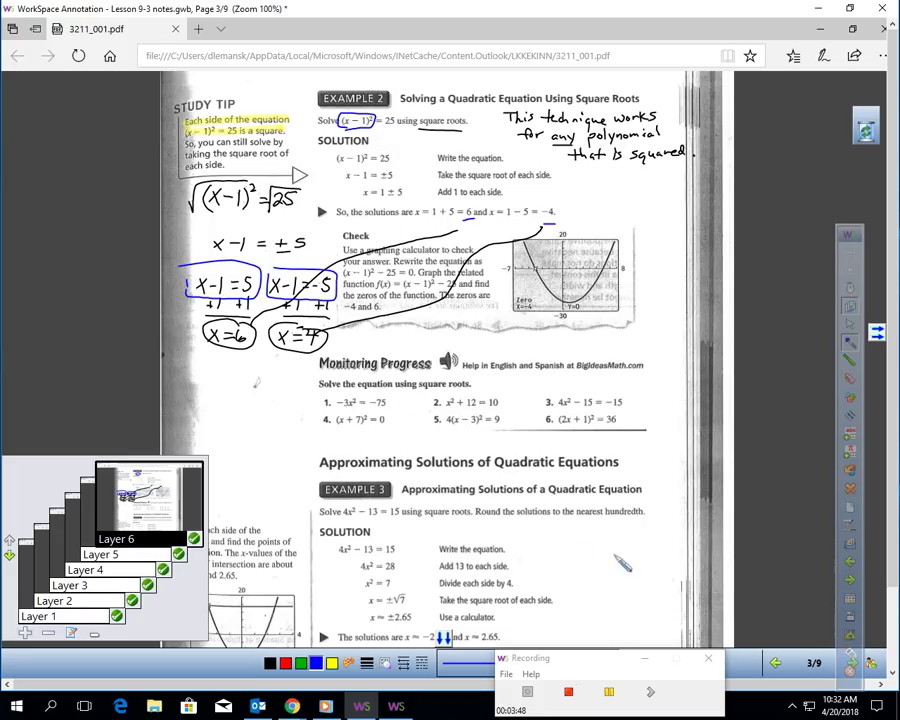
Go to page 4 with the "You try" problems and pause the recording.
click(850, 580)
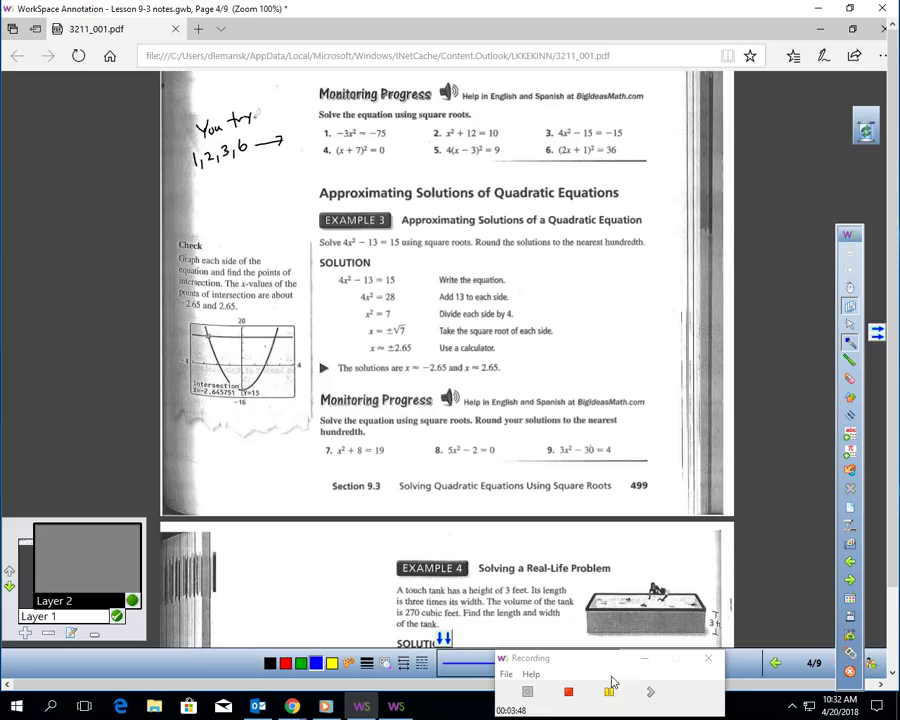
click(609, 692)
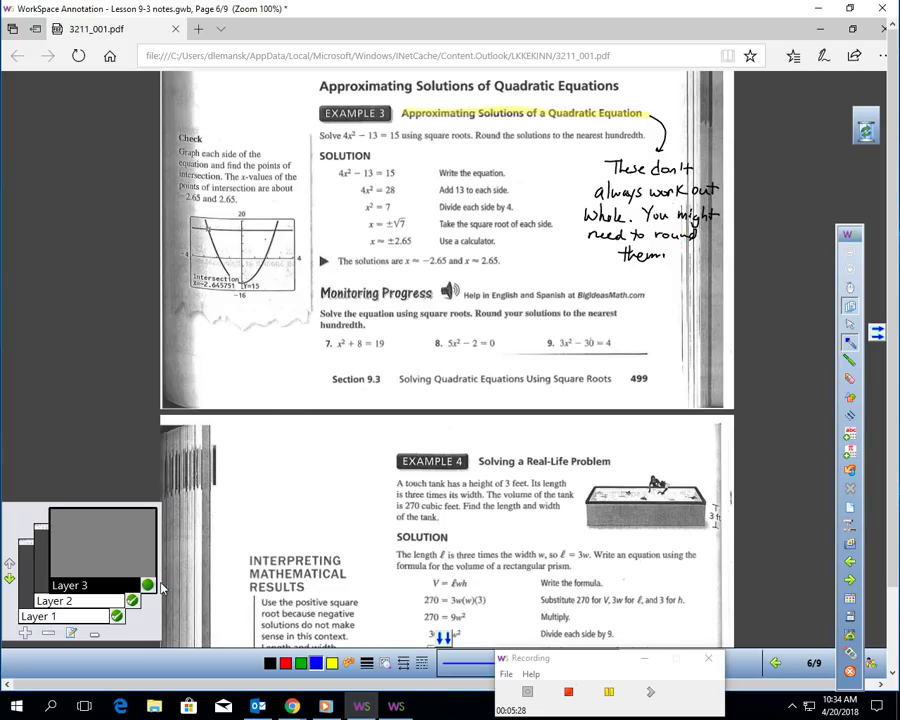
On page 6's Layer 2, annotate Example 3 with +13 and division by 4 on both sides of the equation.
click(100, 601)
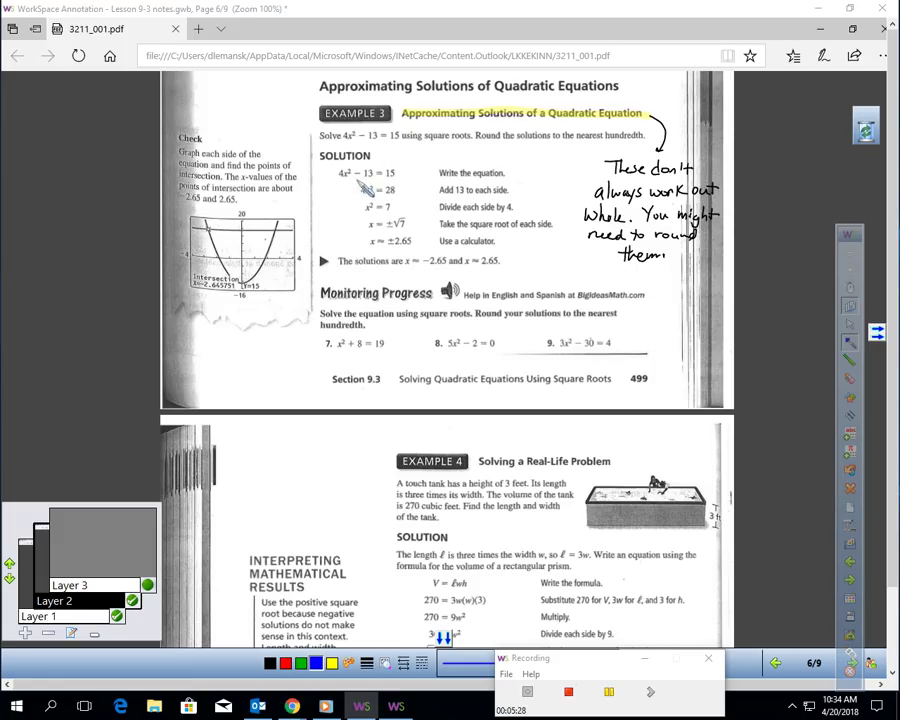
drag(356, 181, 362, 181)
mouse_move(359, 177)
mouse_down()
mouse_move(359, 185)
mouse_move(391, 184)
mouse_up()
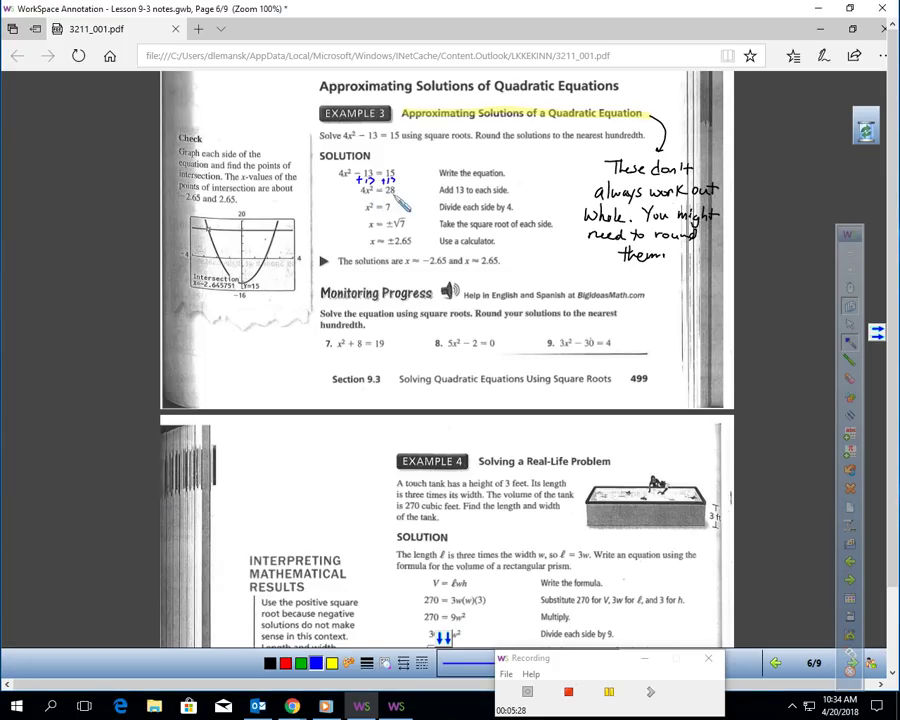
mouse_move(361, 195)
mouse_down()
mouse_move(374, 195)
mouse_move(369, 202)
mouse_up()
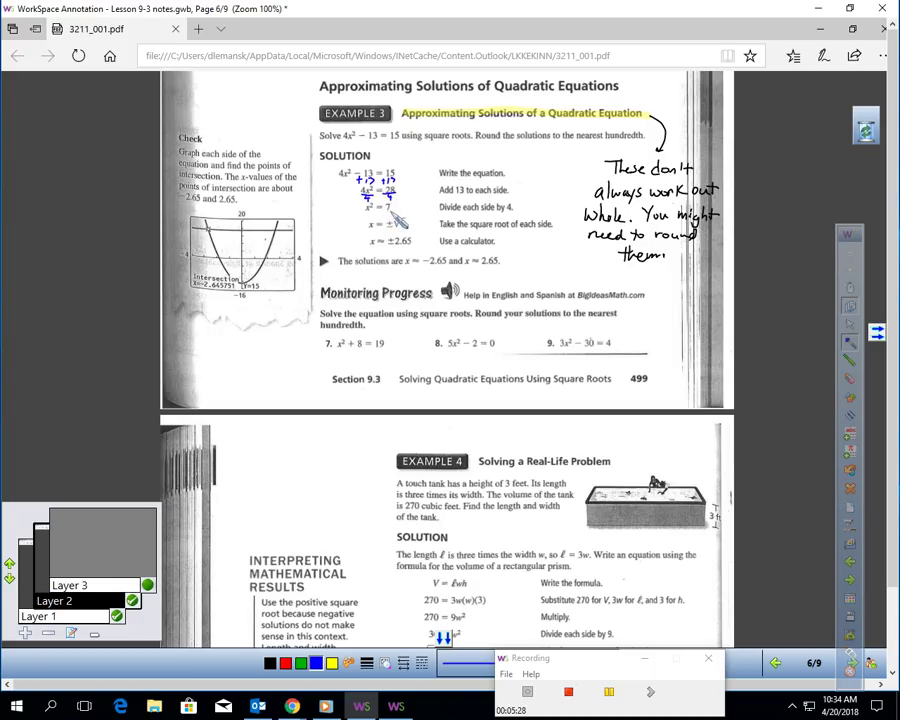
Annotate x² = 7 in Example 3 on page 6, and write x ≈ ±2.65 beside the calculator on page 7.
drag(362, 206, 394, 200)
click(849, 582)
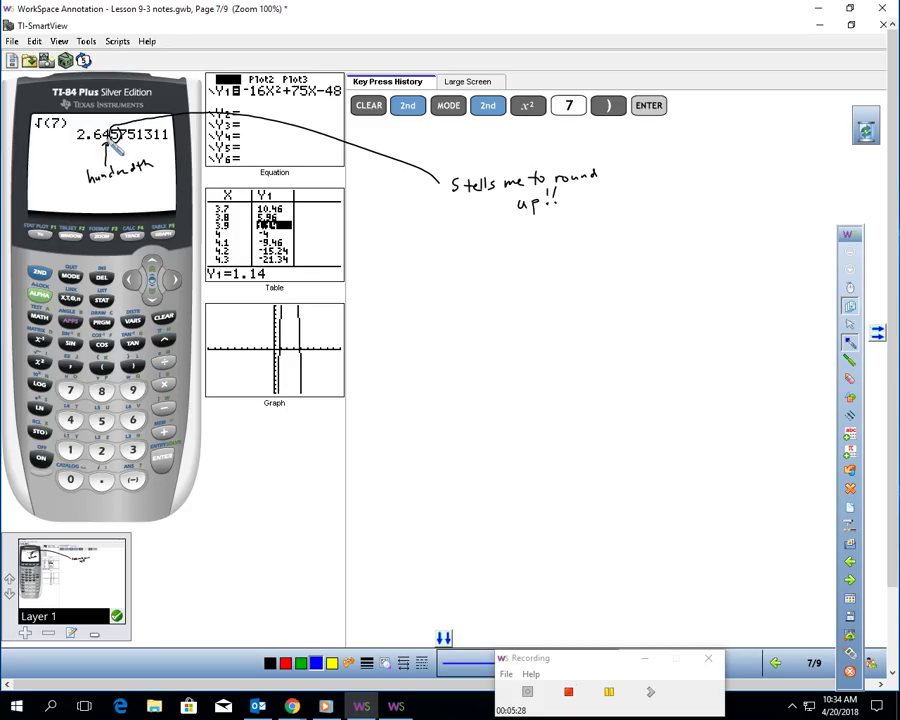
drag(110, 127, 112, 128)
drag(406, 294, 420, 307)
mouse_move(420, 294)
mouse_down()
mouse_move(406, 307)
mouse_move(449, 295)
mouse_up()
drag(435, 303, 467, 304)
drag(461, 307, 527, 305)
click(504, 306)
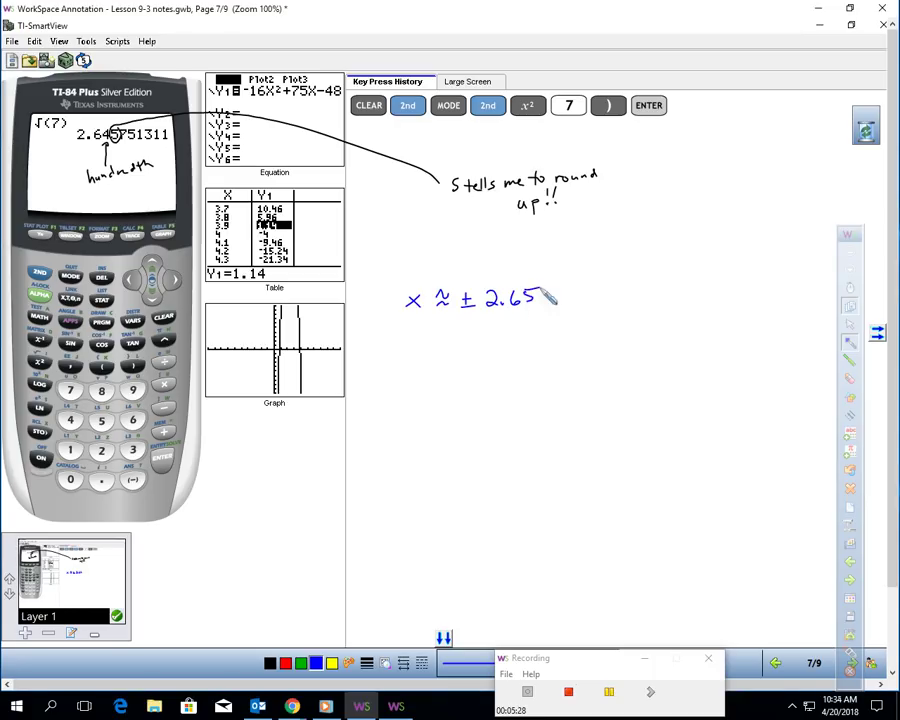
On page 8's Layer 2, underline "Round your solutions to the nearest hundredth", and pause the recording after presenting the worked solutions.
click(849, 581)
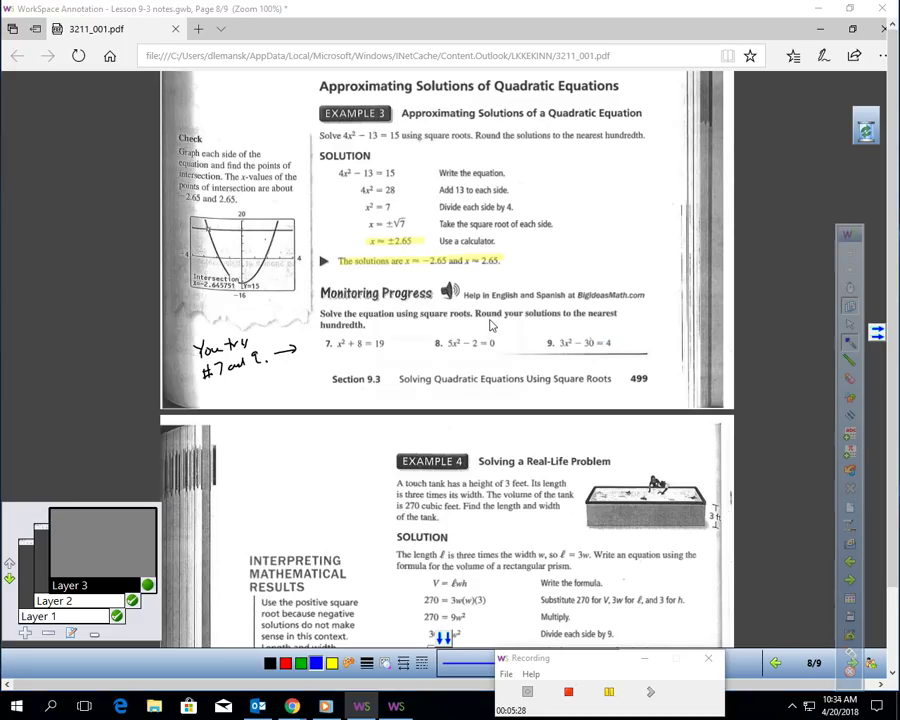
click(492, 335)
key(Return)
click(100, 601)
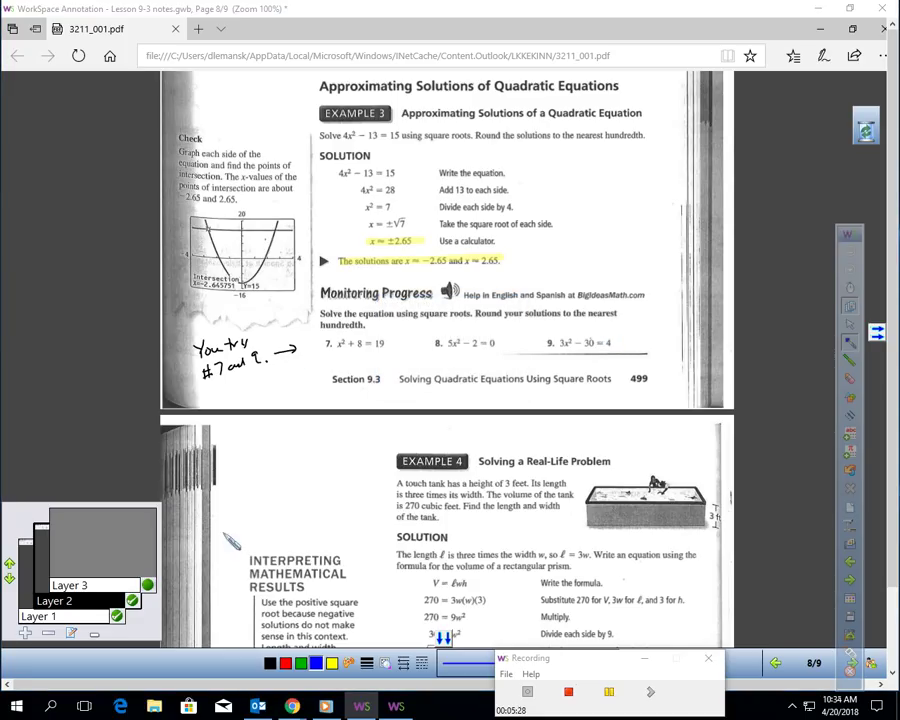
drag(478, 318, 617, 315)
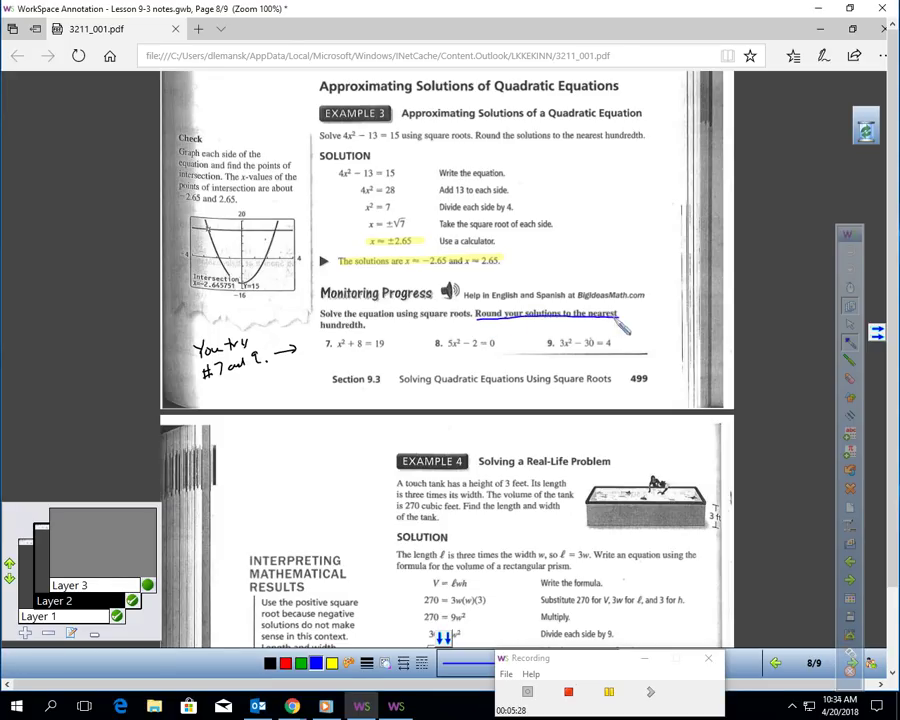
drag(321, 328, 366, 328)
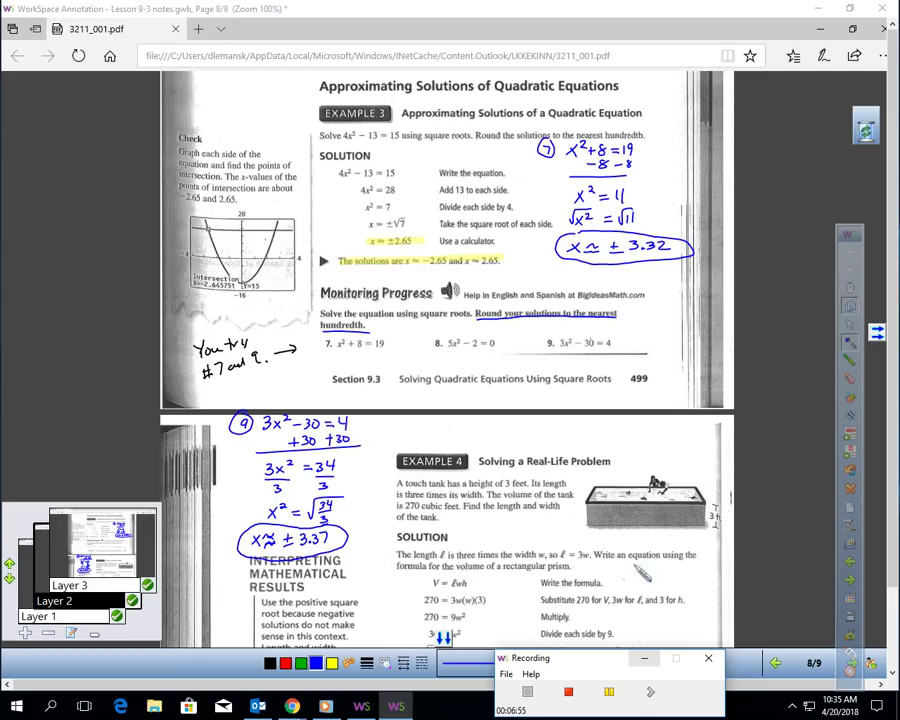
click(610, 693)
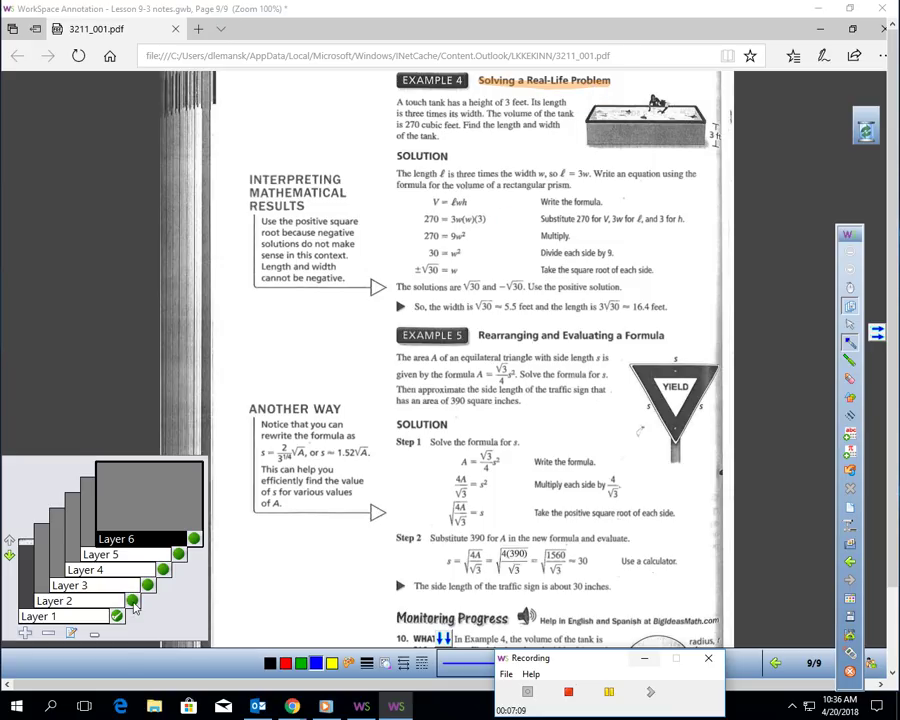
Reveal Layers 2 through 5 on page 9 to show the height, length, volume and ℓ = 3w markings in Example 4.
click(133, 600)
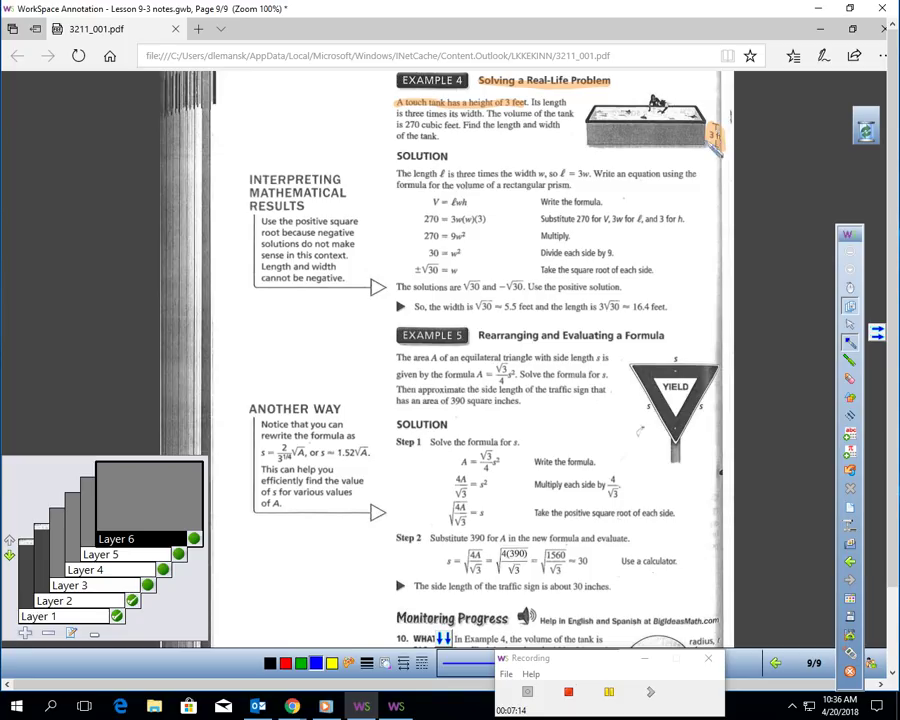
click(148, 586)
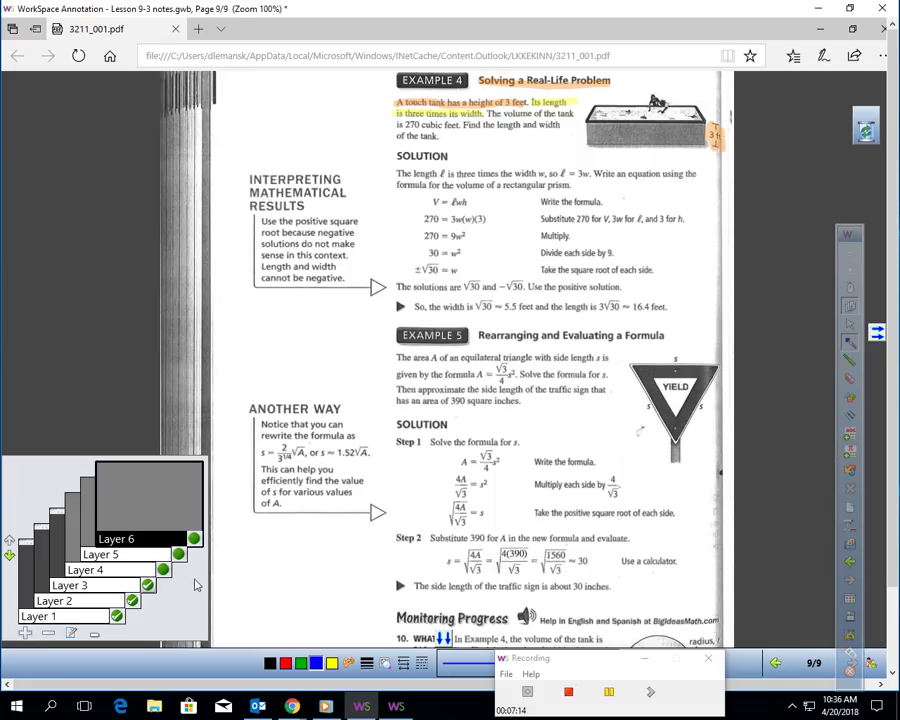
click(163, 569)
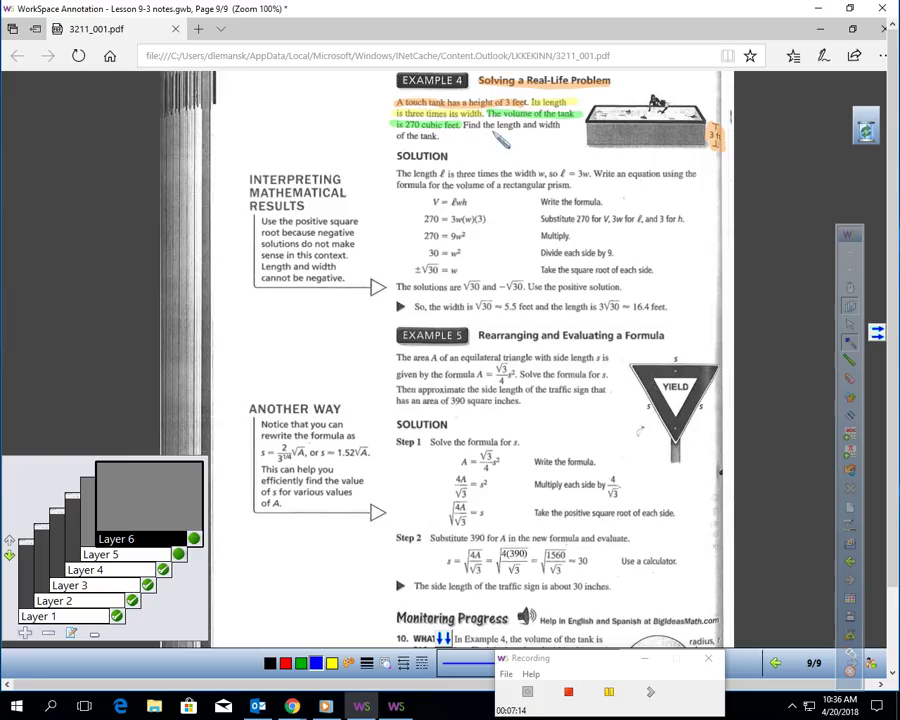
click(179, 555)
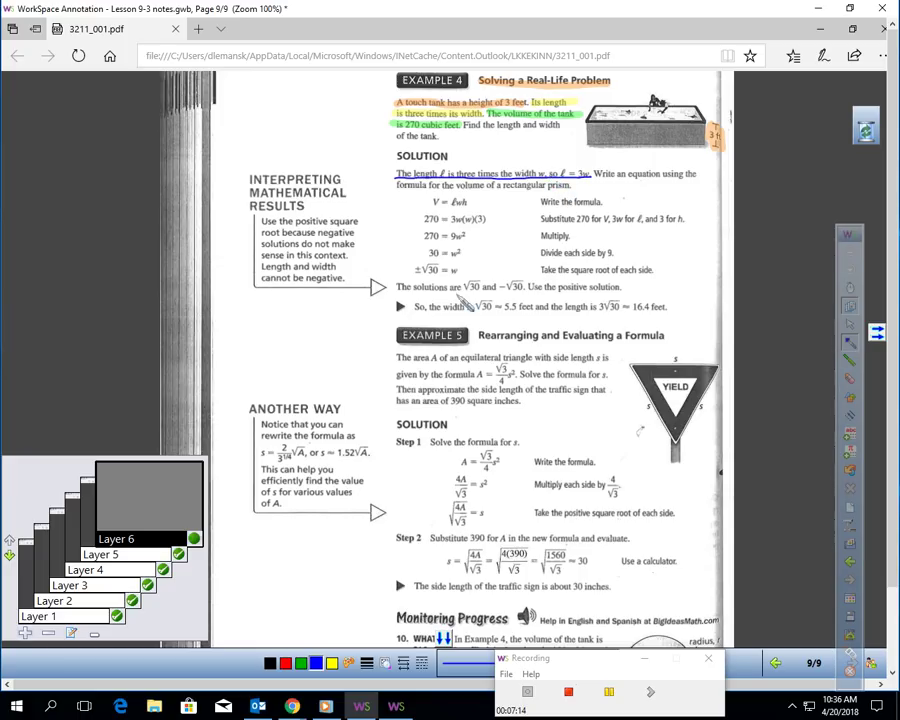
On Layer 5, circle "width w", "3w" and "270" in Example 4, and link 270 to V in the volume formula.
click(158, 552)
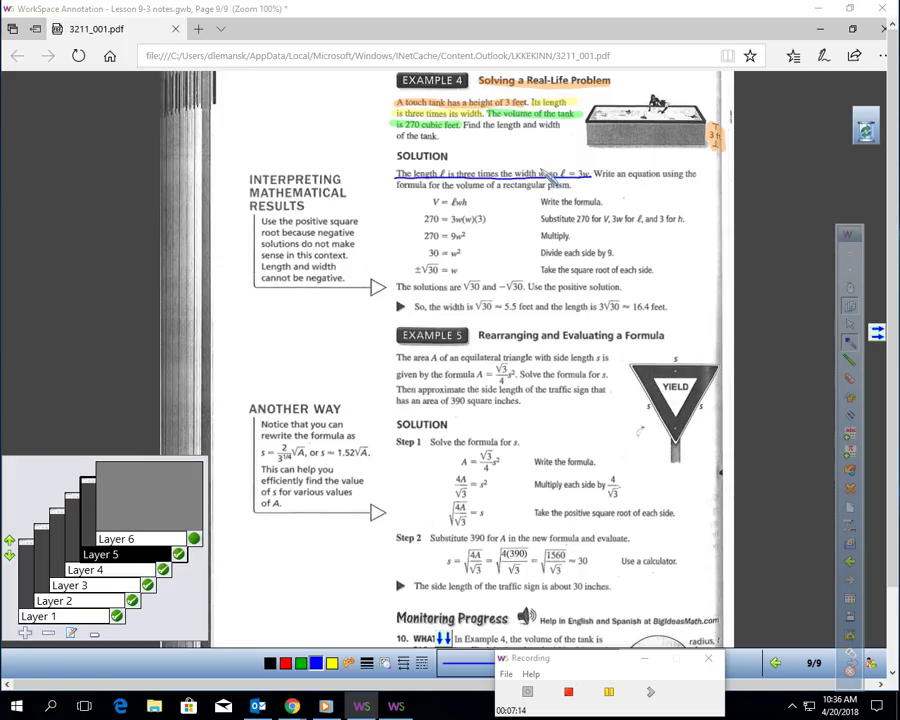
mouse_move(549, 177)
mouse_down()
mouse_move(516, 170)
mouse_move(532, 183)
mouse_move(550, 170)
mouse_move(594, 189)
mouse_up()
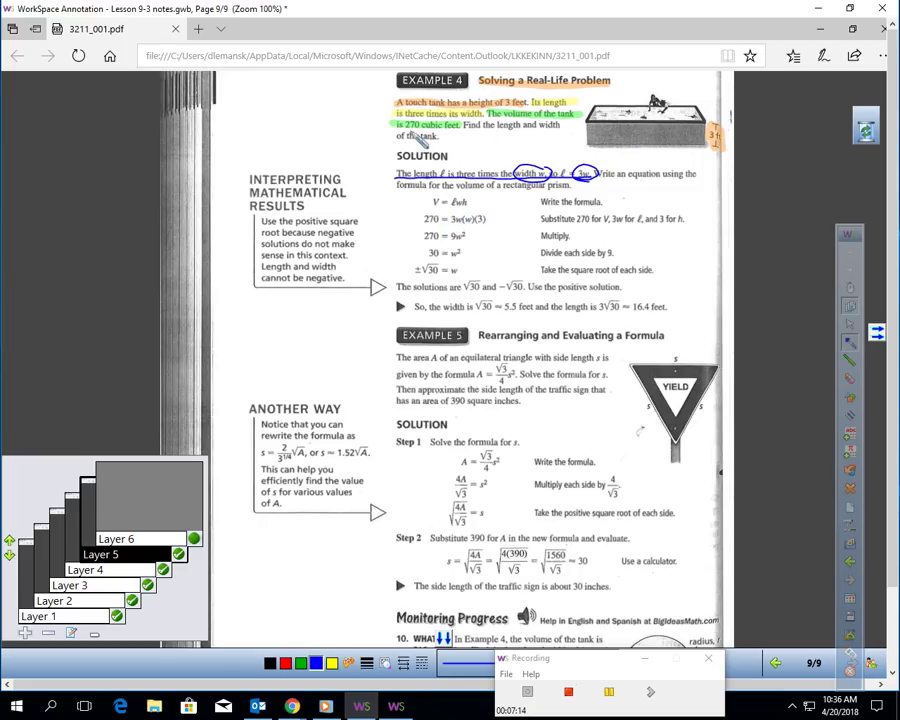
mouse_move(405, 116)
mouse_down()
mouse_move(398, 125)
mouse_move(445, 213)
mouse_up()
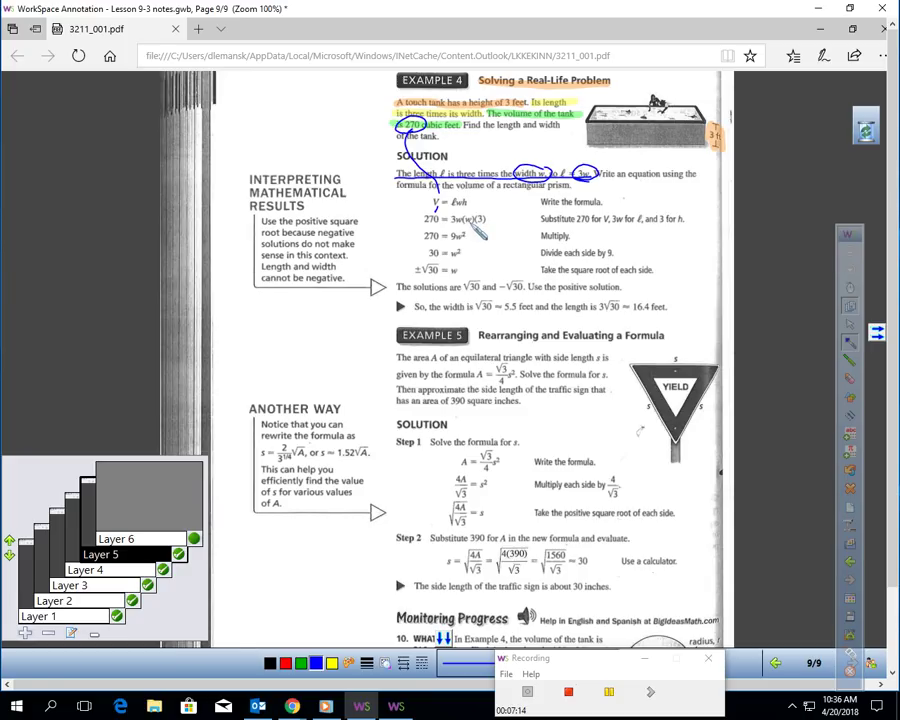
Box 3w(w)(3), mark division by 9 and square roots on both sides of the tank equations, and pause the recording.
mouse_move(466, 202)
mouse_down()
mouse_move(487, 224)
mouse_move(488, 212)
mouse_move(452, 212)
mouse_move(452, 224)
mouse_up()
mouse_move(451, 242)
mouse_down()
mouse_move(463, 241)
mouse_move(432, 249)
mouse_up()
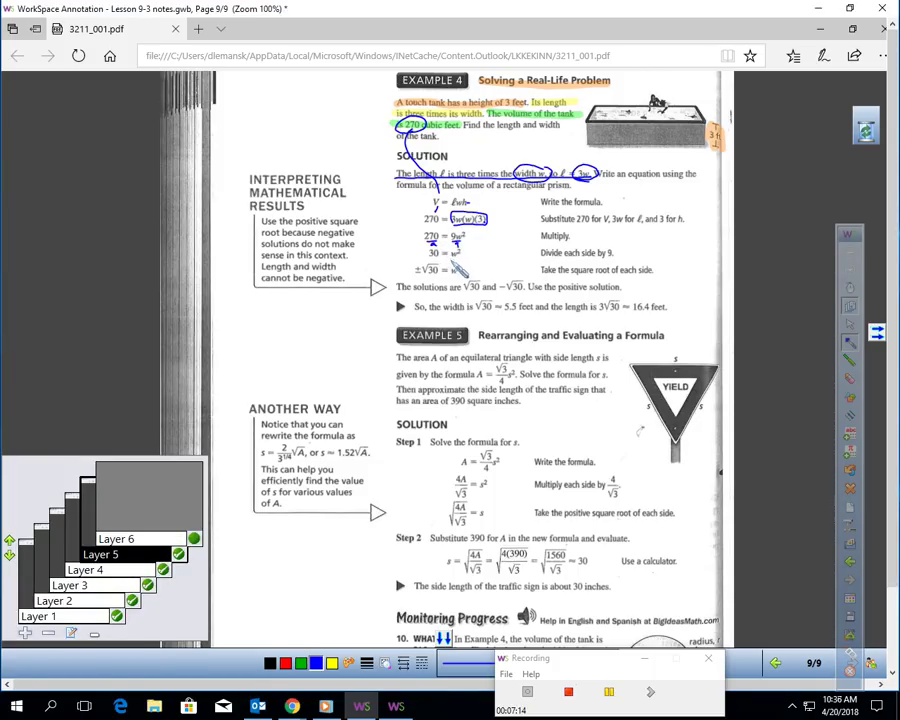
mouse_move(450, 254)
mouse_down()
mouse_move(461, 247)
mouse_move(439, 247)
mouse_up()
click(609, 693)
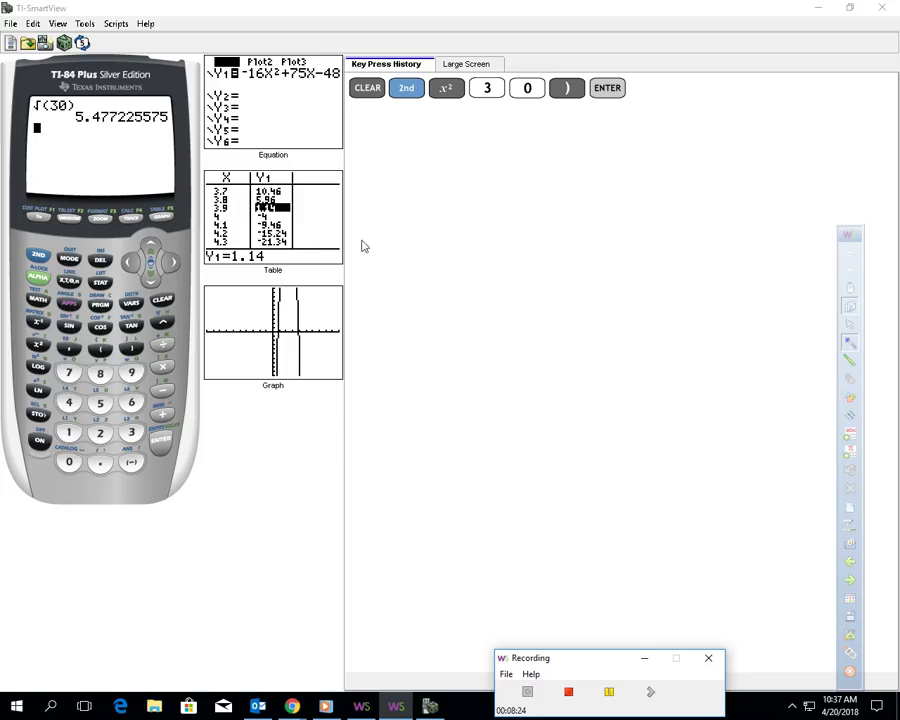
Pause the recording on the √(30) calculator screen, return to Example 4, write w = ±5.5 beside the solution and erase the minus part.
click(609, 691)
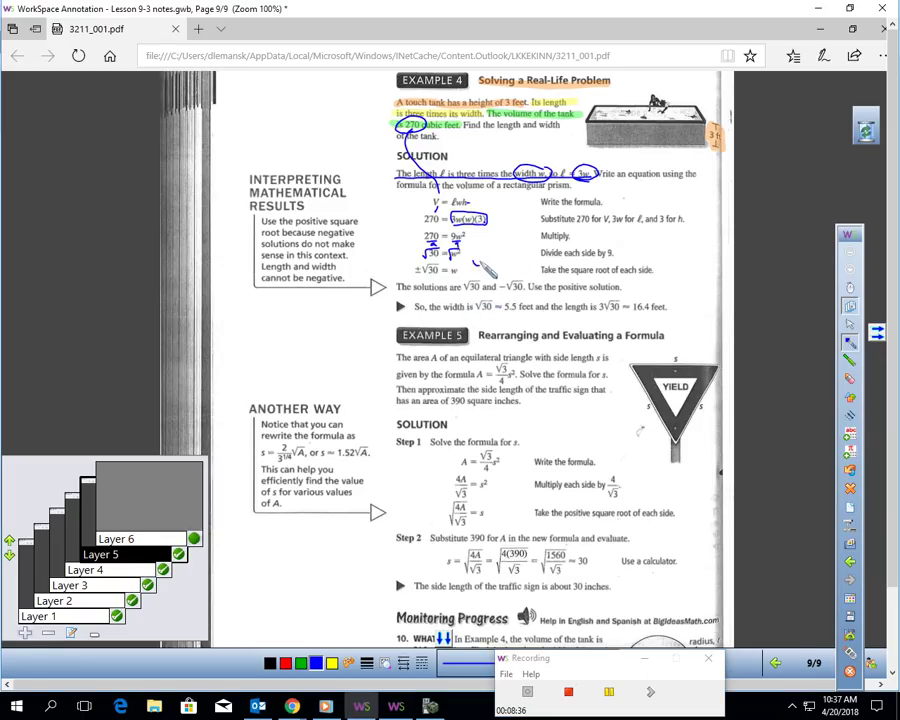
drag(479, 263, 493, 257)
drag(486, 263, 524, 261)
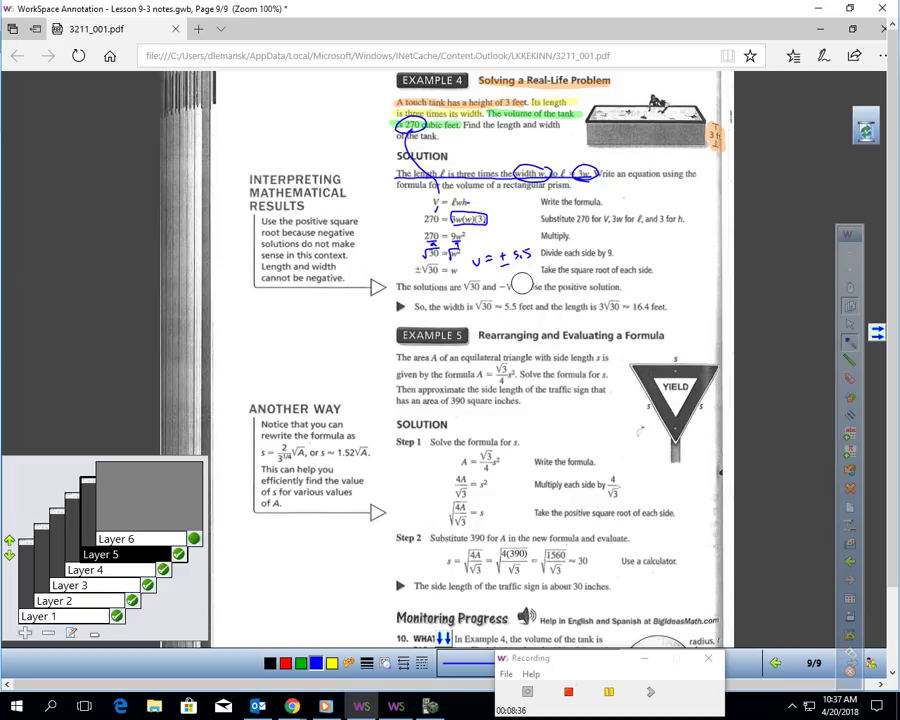
drag(519, 281, 501, 270)
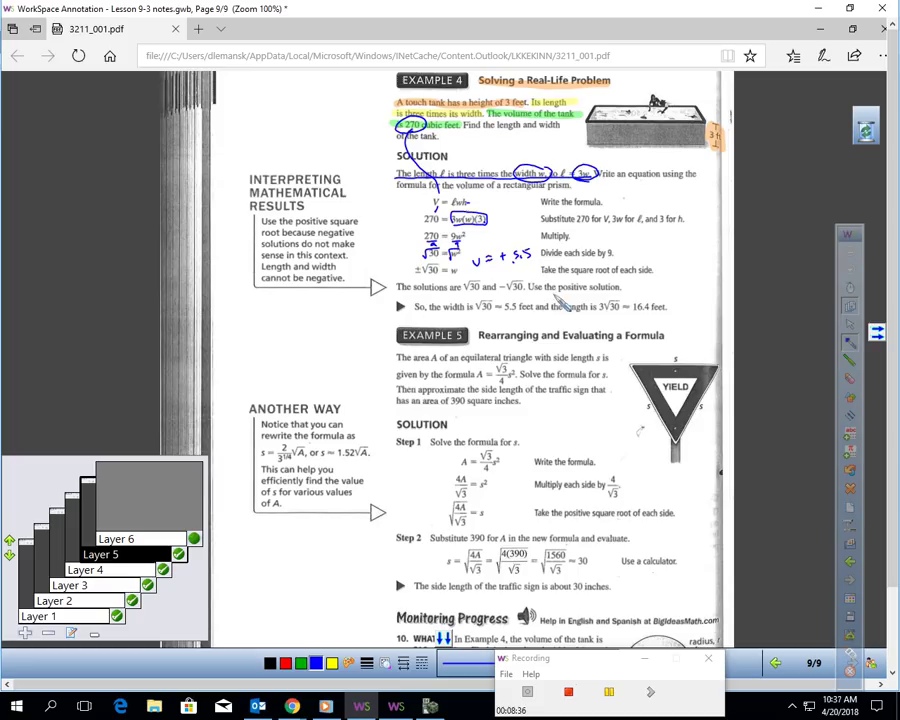
Underline "positive solution", write ≈ 5.5 ft below the width, and circle 3√30 and 16.4 feet in Example 4.
drag(554, 292, 621, 289)
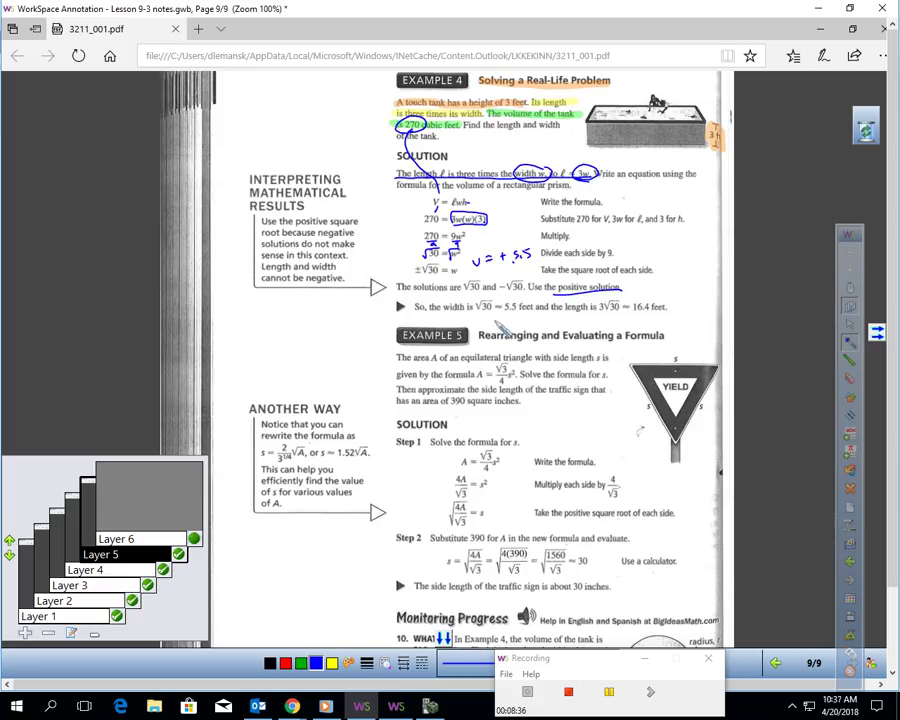
drag(494, 321, 504, 323)
drag(510, 319, 547, 318)
click(517, 323)
drag(619, 297, 621, 300)
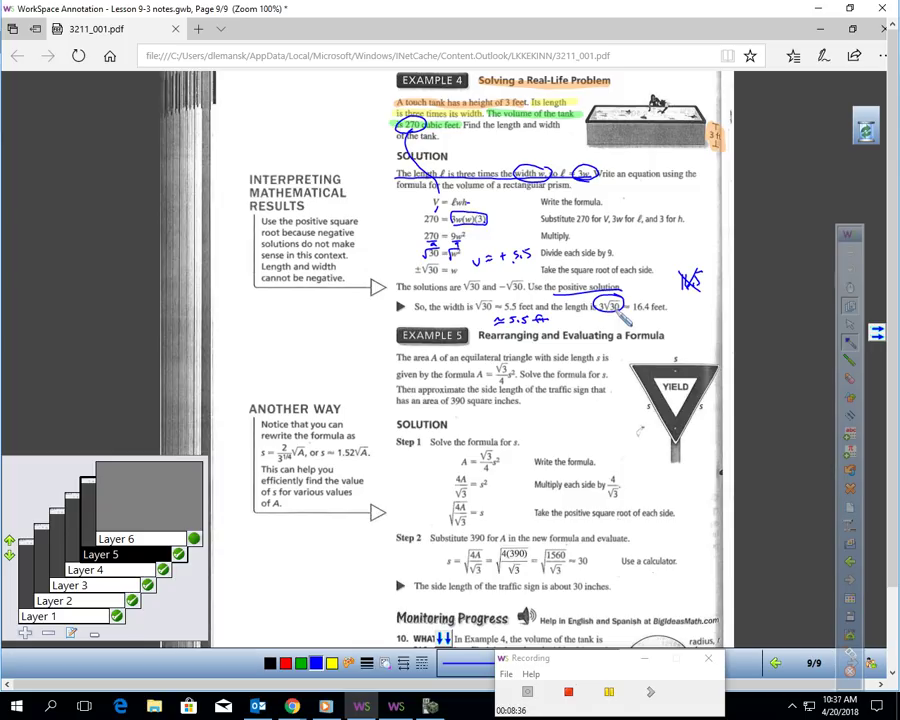
mouse_move(635, 314)
mouse_down()
mouse_move(656, 314)
mouse_move(657, 296)
mouse_move(632, 302)
mouse_move(670, 318)
mouse_up()
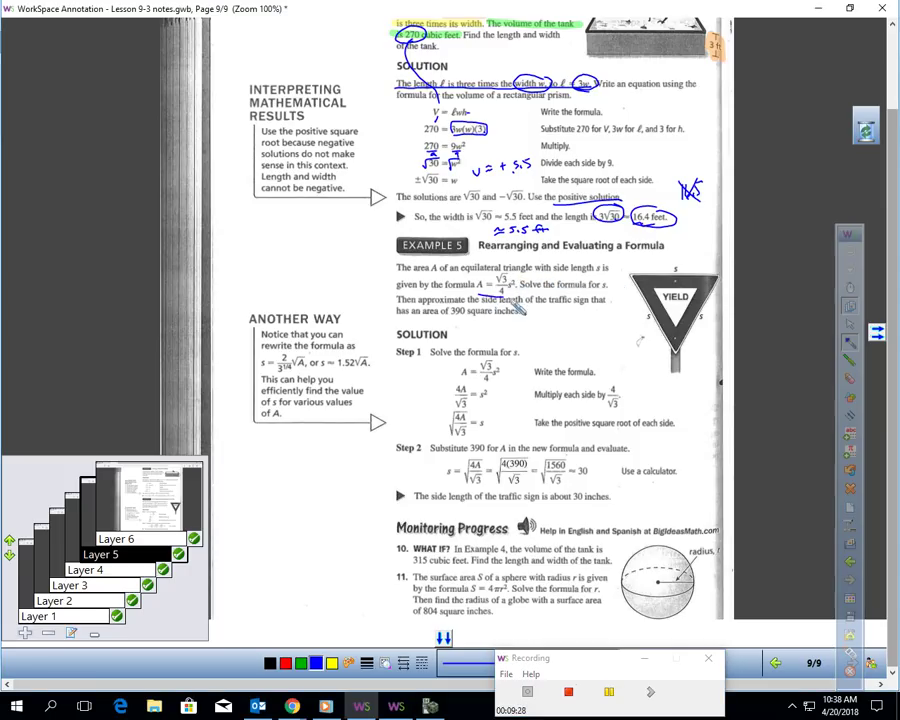
In Example 5, mark the area formula and "the formula for s", and annotate Step 1 with √3/4 and a circled "Multiply each side by 4/√3".
mouse_move(516, 268)
mouse_down()
mouse_move(521, 290)
mouse_move(602, 288)
mouse_move(544, 281)
mouse_up()
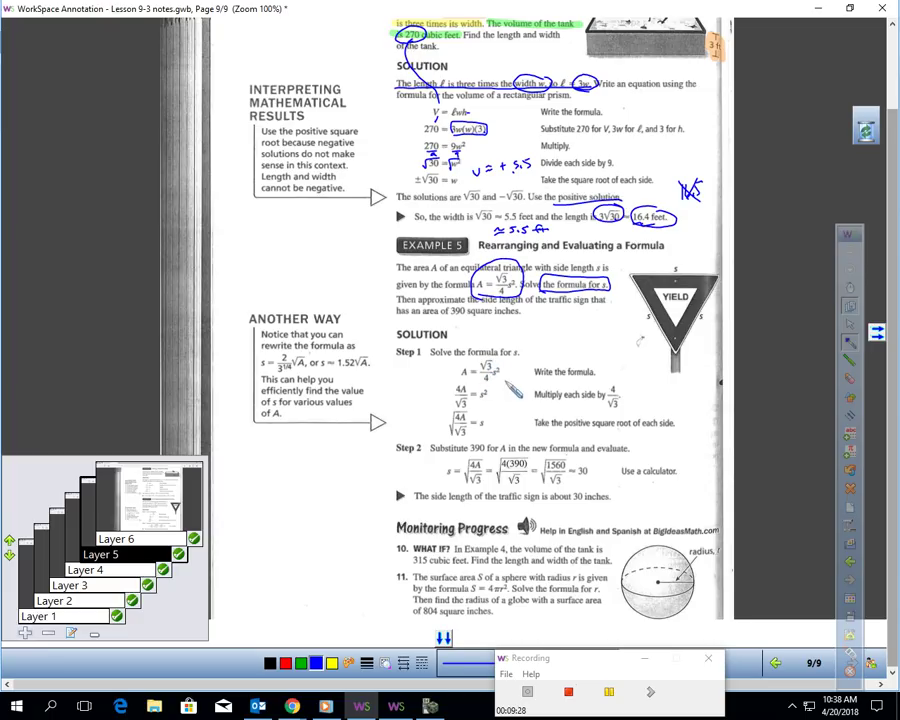
mouse_move(510, 363)
mouse_down()
mouse_move(499, 384)
mouse_move(523, 366)
mouse_move(523, 383)
mouse_up()
drag(522, 380, 521, 386)
mouse_move(459, 378)
mouse_down()
mouse_move(469, 376)
mouse_move(440, 376)
mouse_move(441, 395)
mouse_up()
mouse_move(528, 398)
mouse_down()
mouse_move(535, 408)
mouse_move(595, 410)
mouse_move(641, 396)
mouse_move(527, 403)
mouse_up()
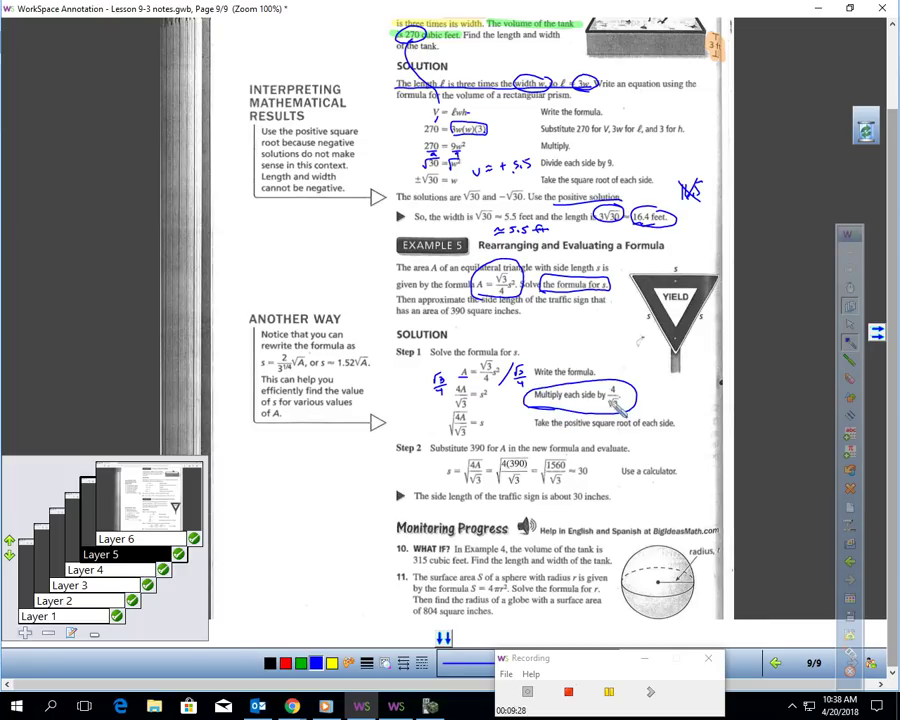
Rewrite the factor beside A as 4/√3, erase it, add square roots to 4A/√3 = s², and circle the last two equations of Step 1.
mouse_move(445, 366)
mouse_down()
mouse_move(420, 385)
mouse_move(466, 388)
mouse_up()
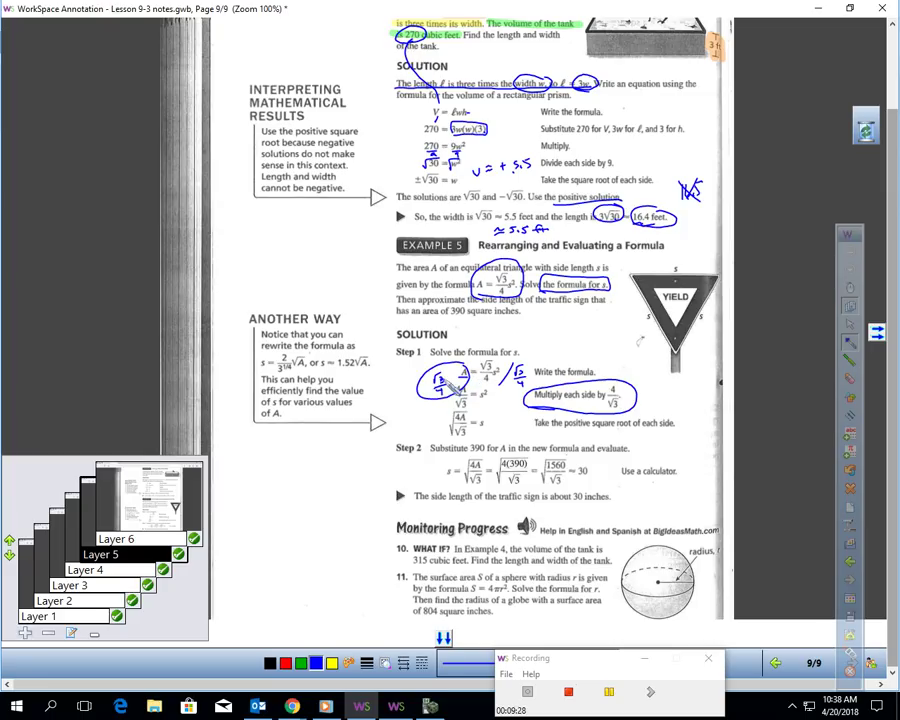
mouse_move(443, 369)
mouse_down()
mouse_move(436, 394)
mouse_move(448, 369)
mouse_move(445, 391)
mouse_up()
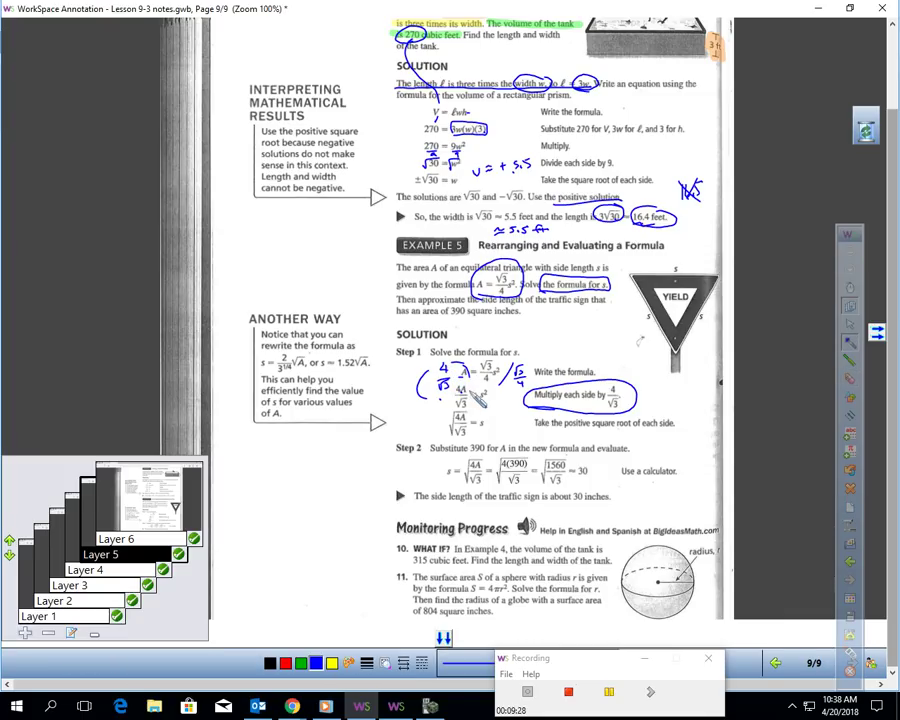
mouse_move(440, 366)
mouse_down()
mouse_move(408, 381)
mouse_move(466, 371)
mouse_move(478, 406)
mouse_move(494, 384)
mouse_move(449, 408)
mouse_move(468, 380)
mouse_up()
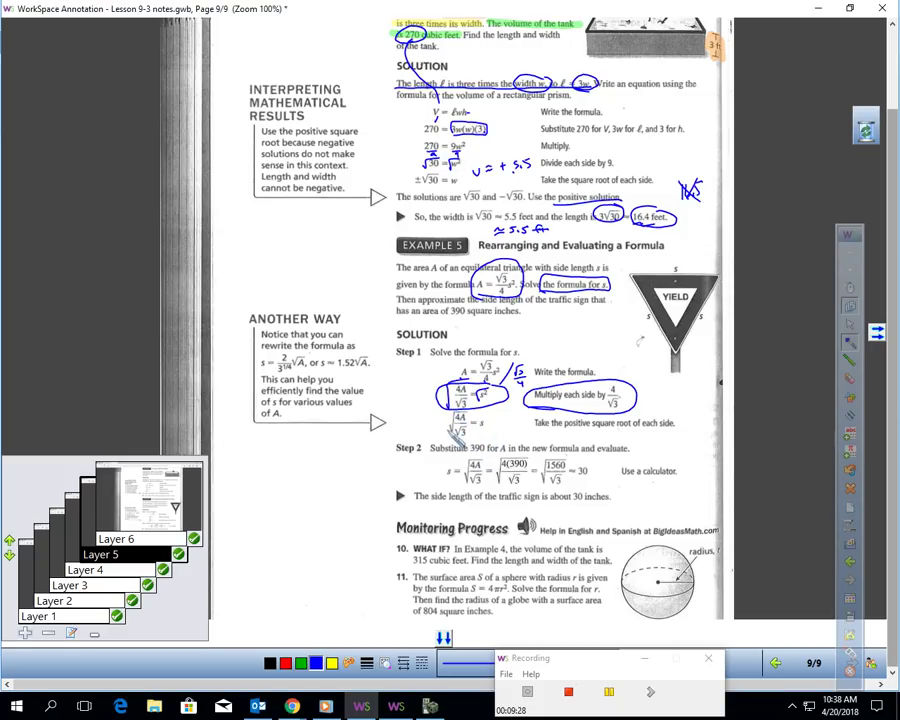
mouse_move(459, 413)
mouse_down()
mouse_move(463, 430)
mouse_move(455, 408)
mouse_move(500, 445)
mouse_move(505, 418)
mouse_move(540, 438)
mouse_move(537, 447)
mouse_up()
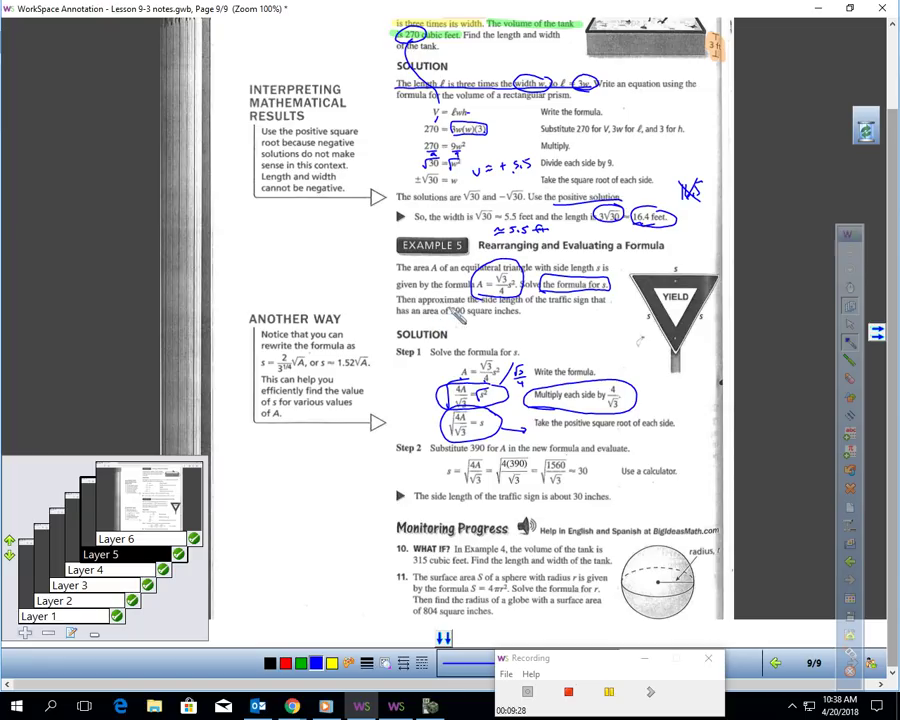
Underline "side length", circle "area of 390 square inches", and box the root containing 4(390)/√3 in Step 2 of Example 5.
drag(481, 304, 526, 303)
mouse_move(422, 319)
mouse_down()
mouse_move(528, 314)
mouse_move(456, 302)
mouse_move(420, 313)
mouse_up()
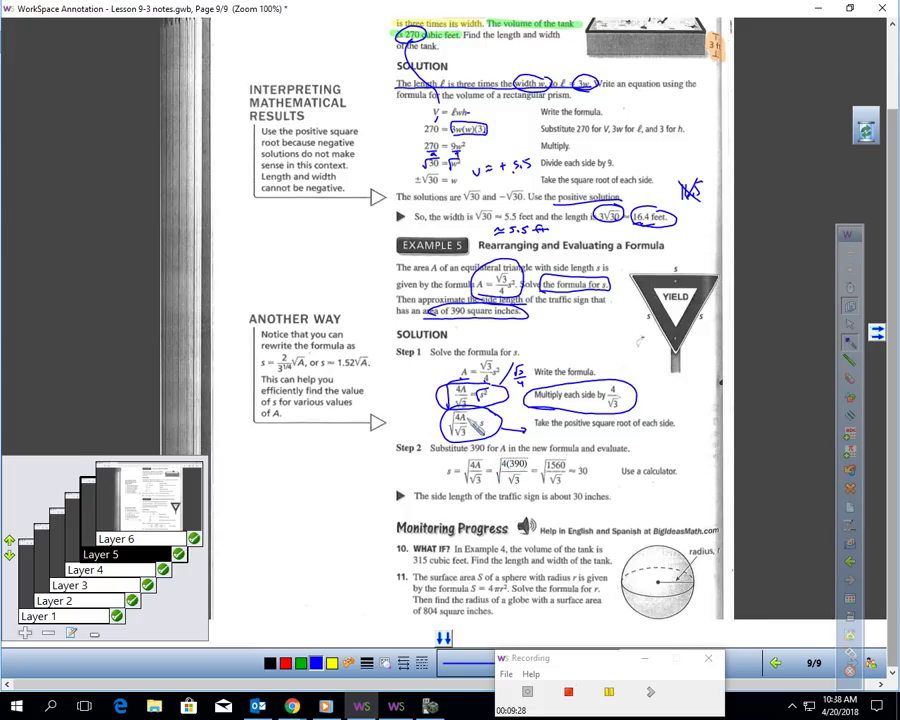
mouse_move(528, 451)
mouse_down()
mouse_move(496, 452)
mouse_move(491, 479)
mouse_move(529, 490)
mouse_up()
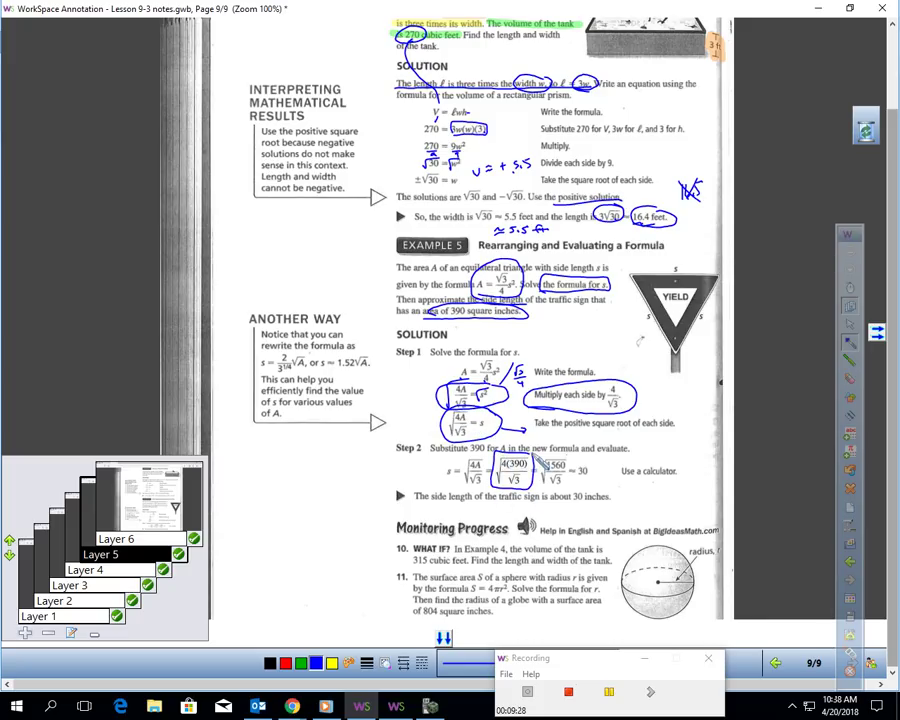